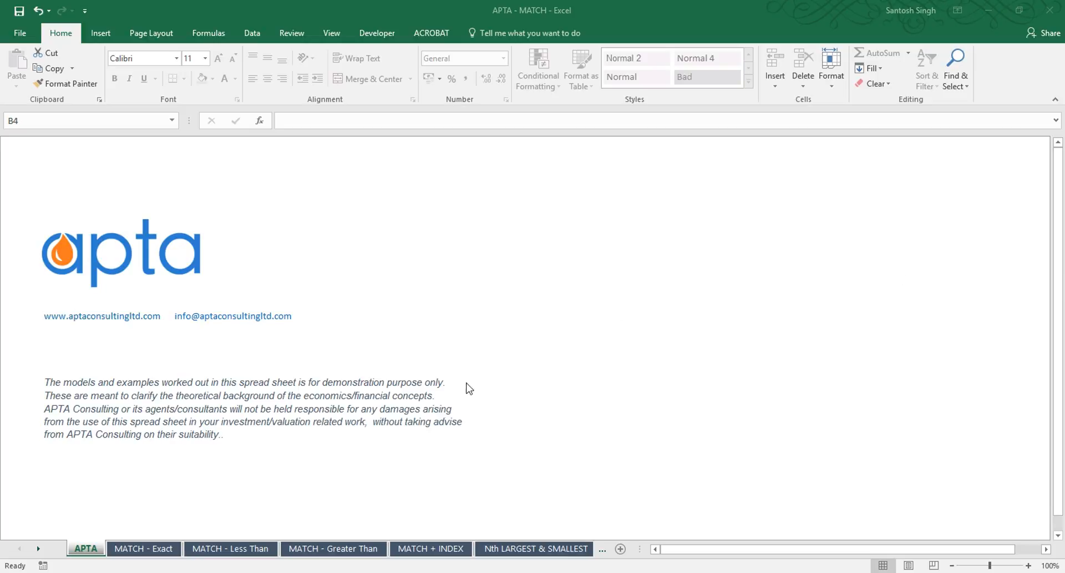
- Open the MATCH - Less Than sheet and examine the Cash Flows list in B5:B11 and the input in D5
left_click(195, 549)
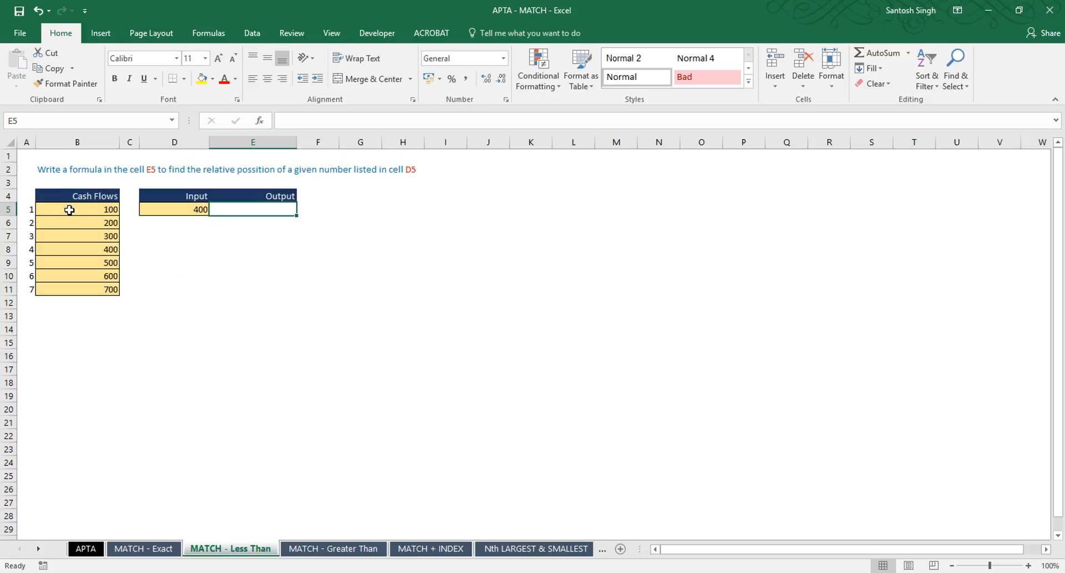
left_click_drag(69, 210, 72, 291)
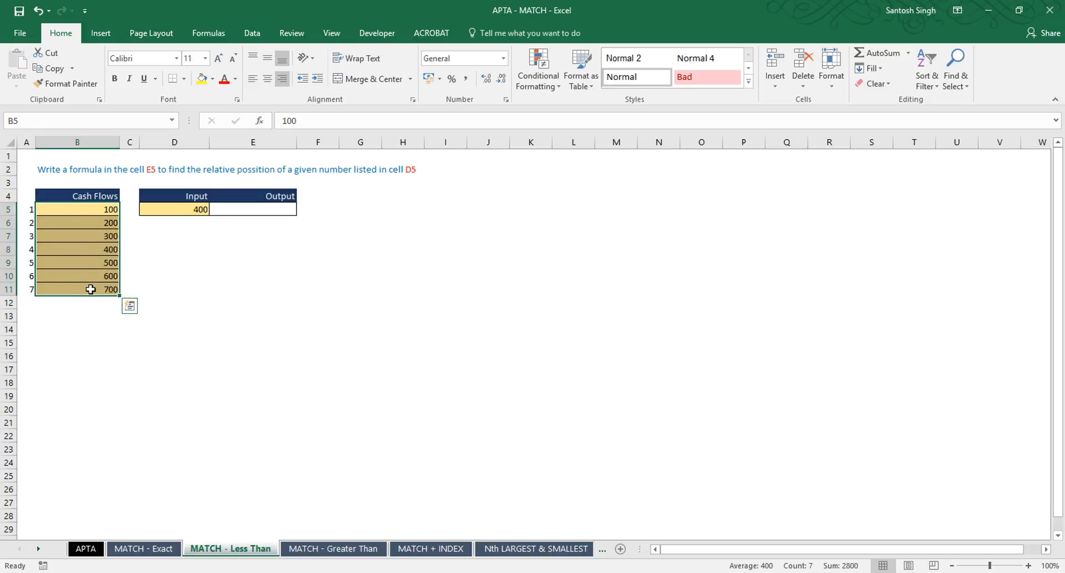
left_click(96, 210)
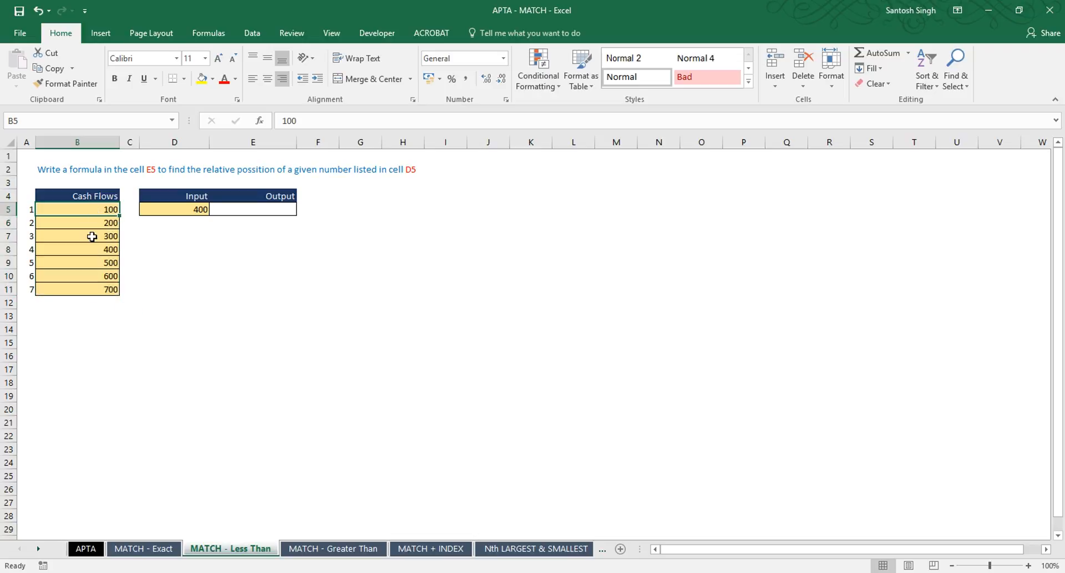
key("Down")
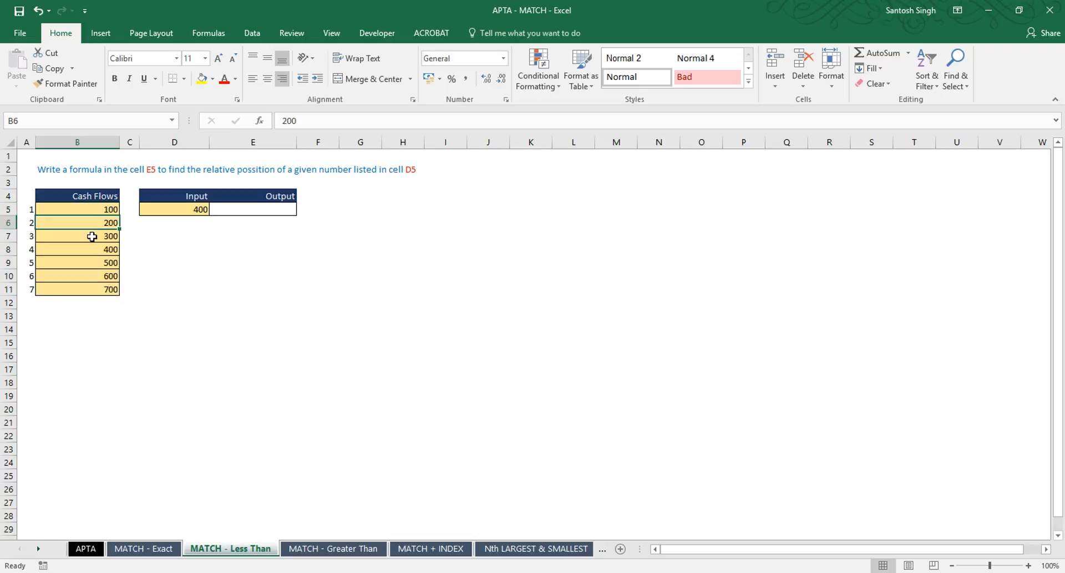
key("Down")
key("Down")
key("Down")
key("Down")
key("Down")
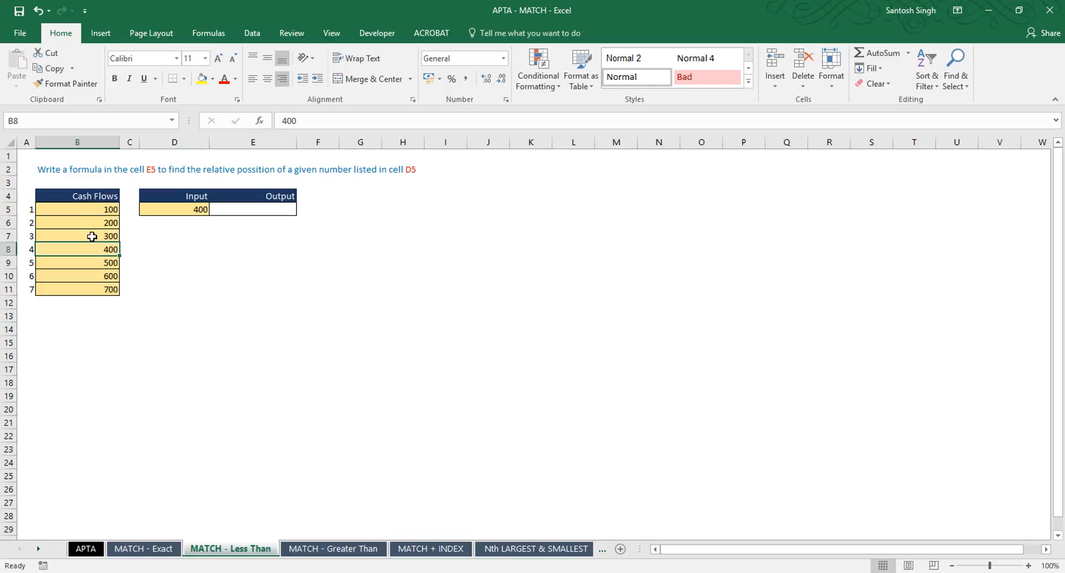
left_click(201, 209)
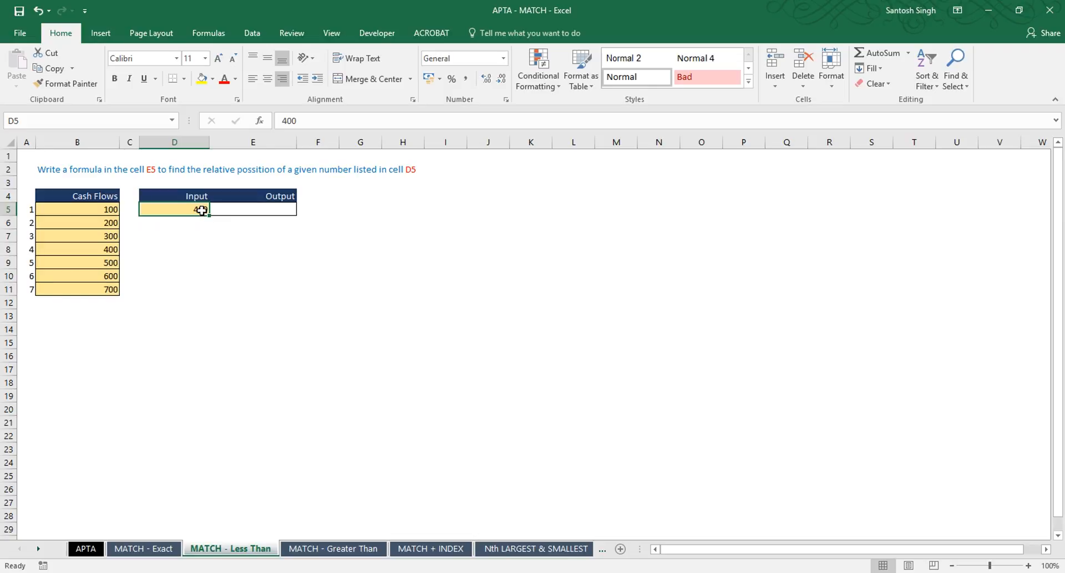
- Enter the formula =MATCH(D5,B5:B11,1) in output cell E5, using the Less than match type
left_click(231, 209)
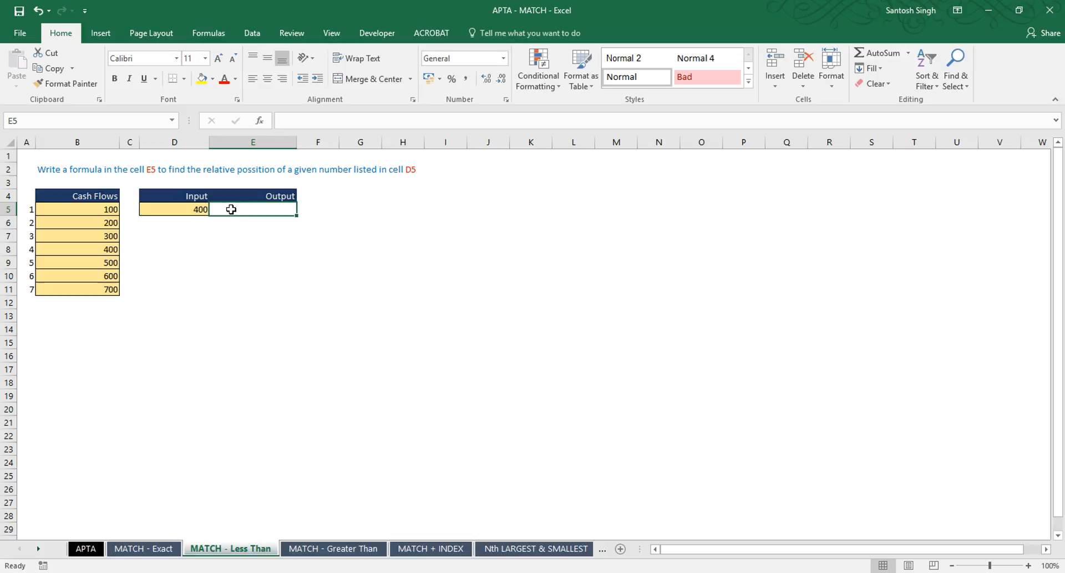
type("=")
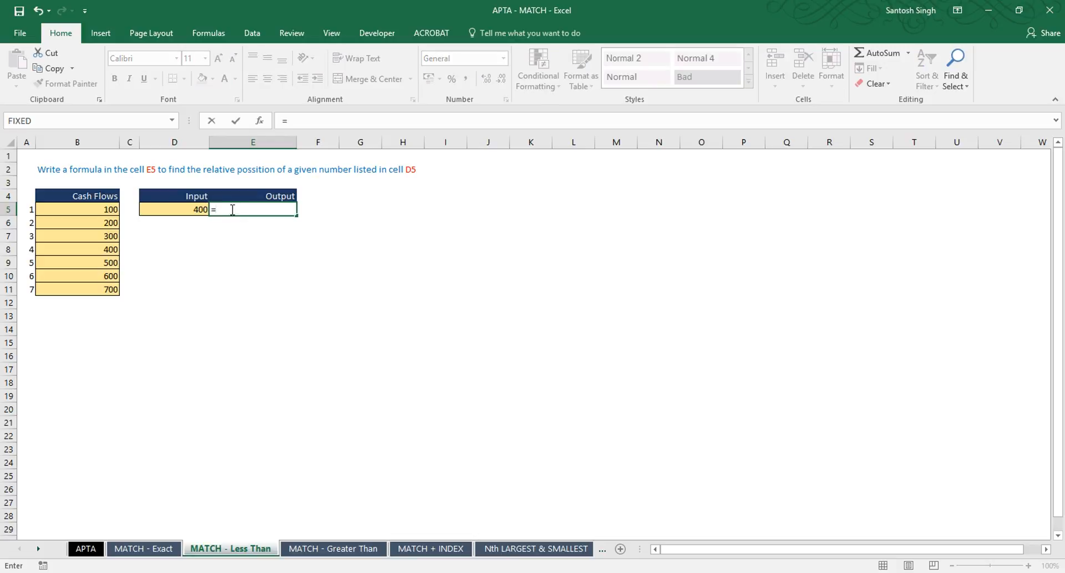
type("matc")
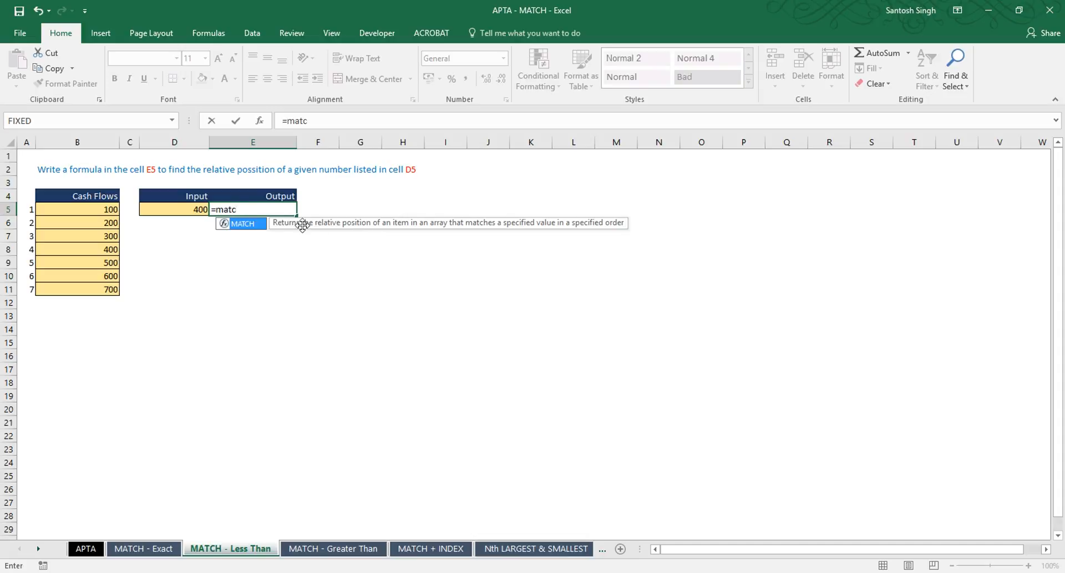
double_click(244, 223)
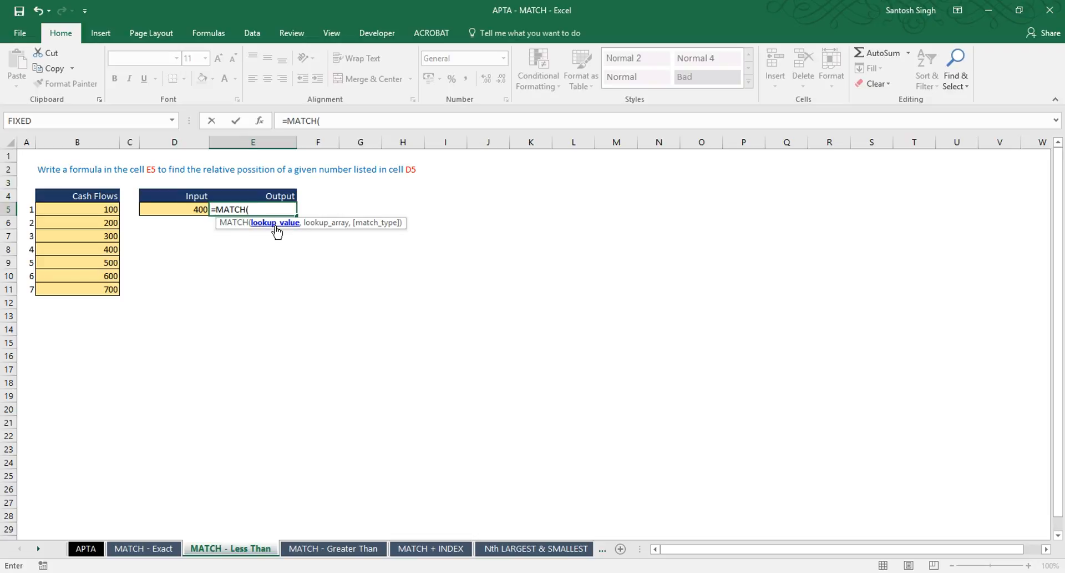
left_click(183, 209)
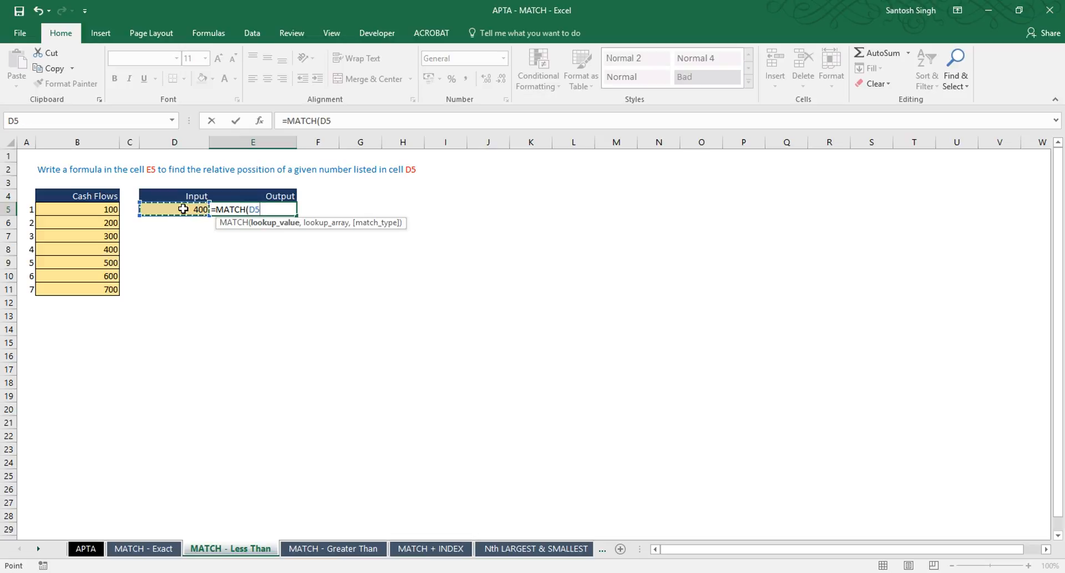
type(",")
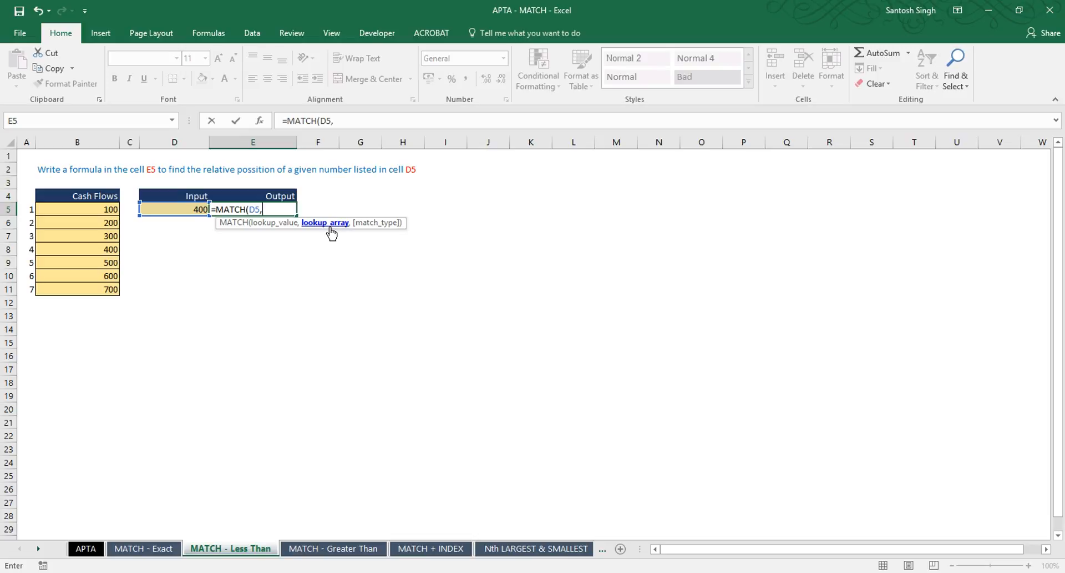
left_click(75, 208)
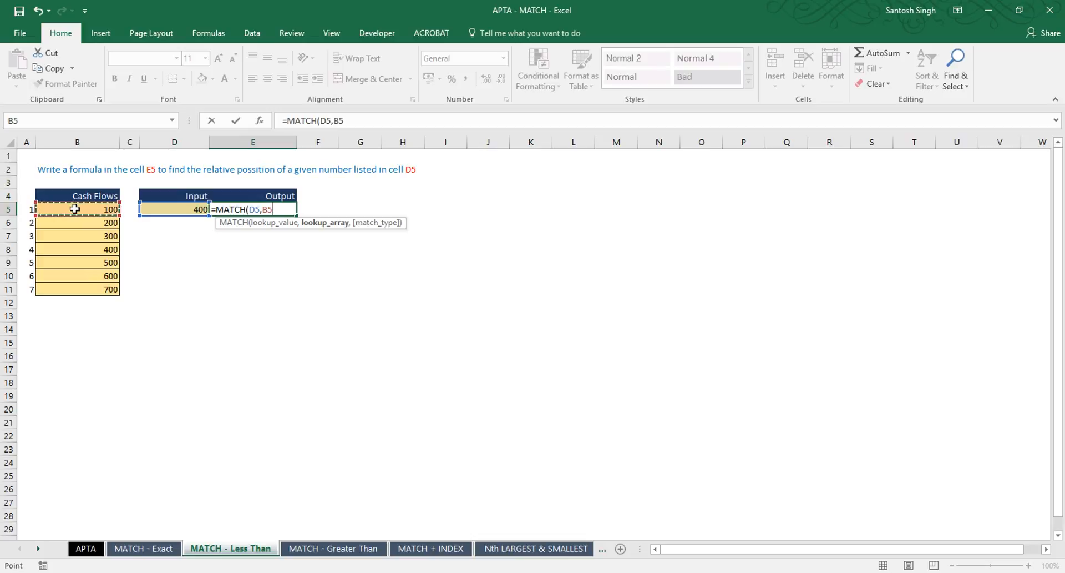
left_click_drag(75, 217, 76, 286)
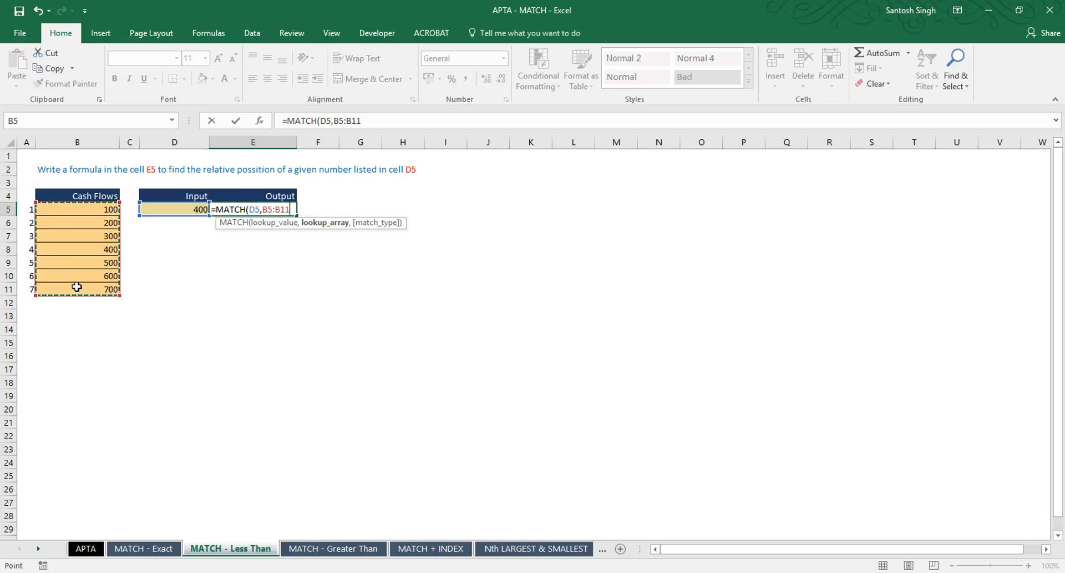
type(",")
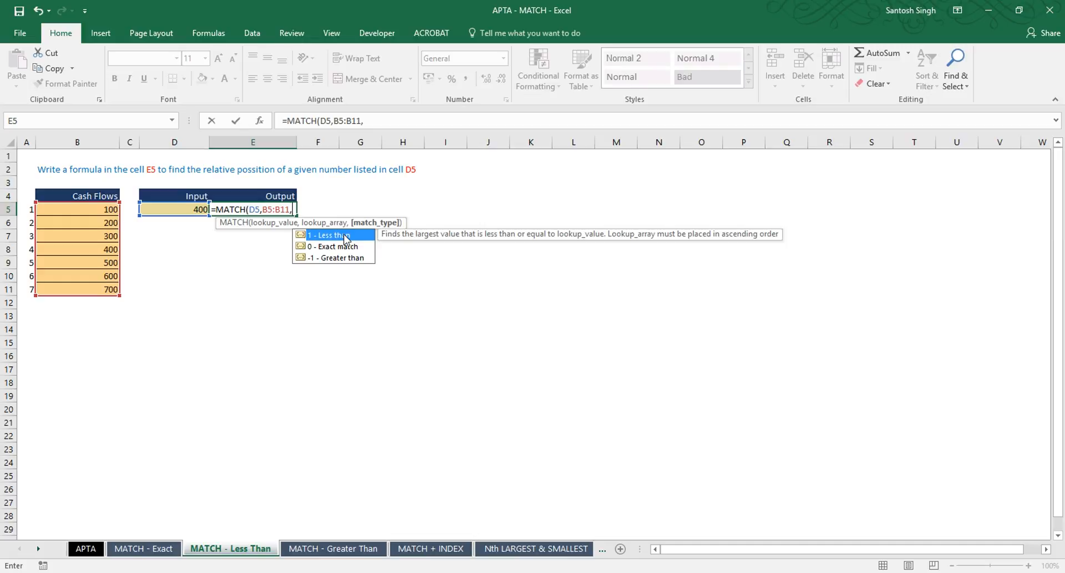
double_click(344, 235)
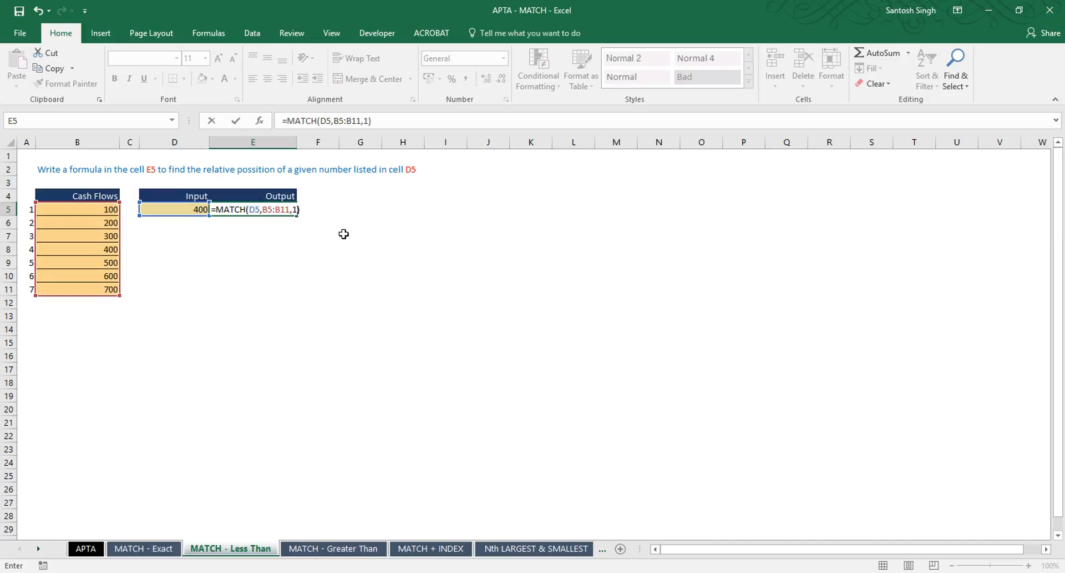
key("Return")
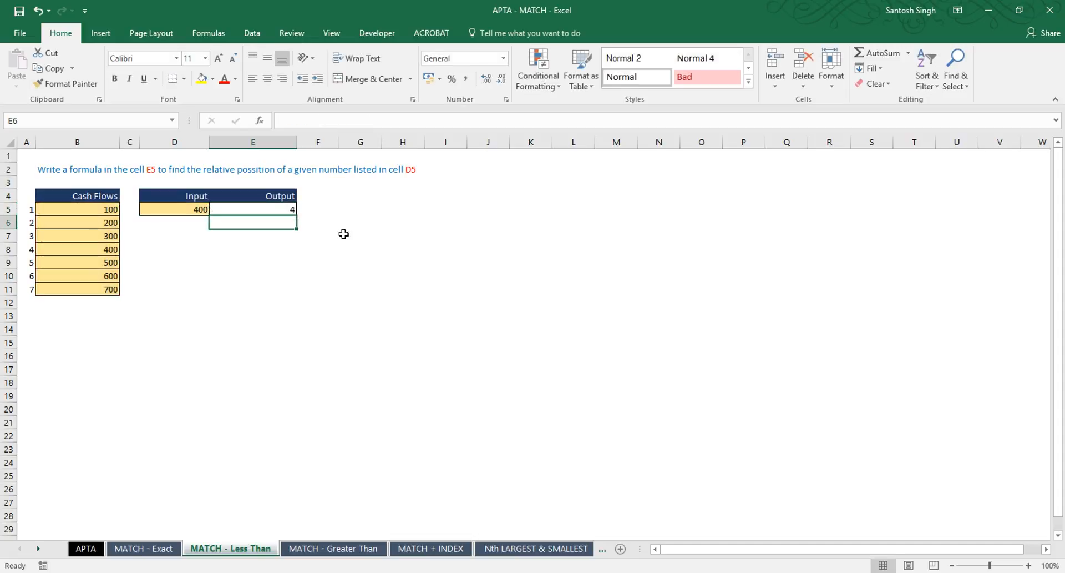
- Check the MATCH output in E5 against the input in D5 and its position in the Cash Flows list
left_click(283, 209)
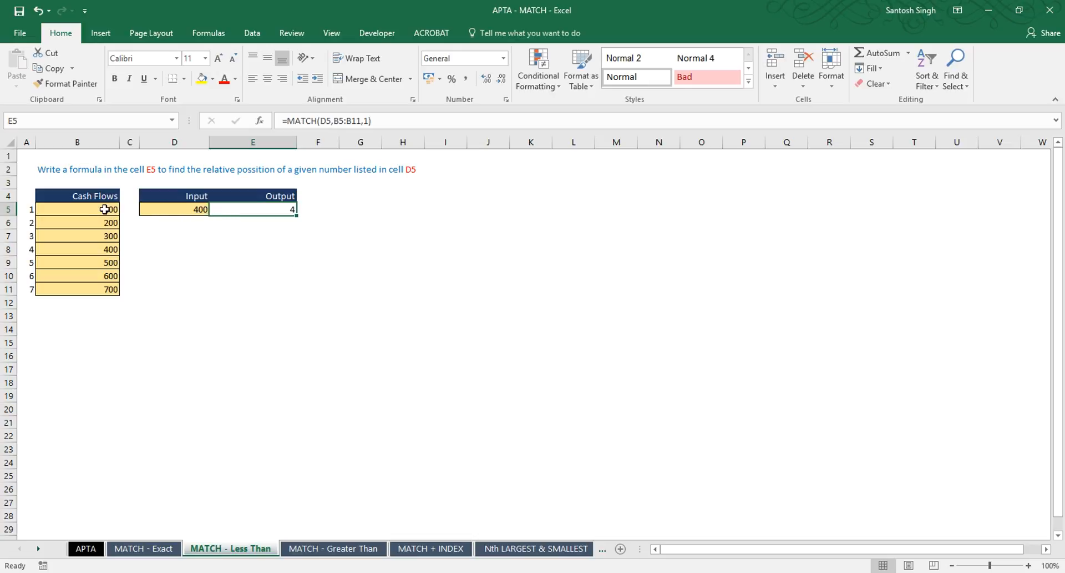
left_click_drag(104, 211, 103, 286)
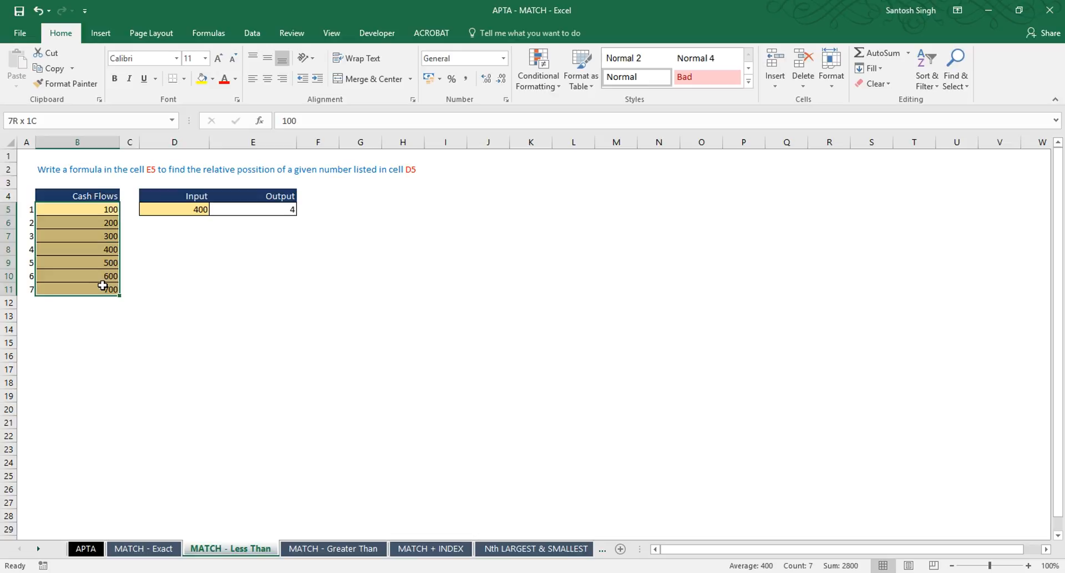
left_click(194, 211)
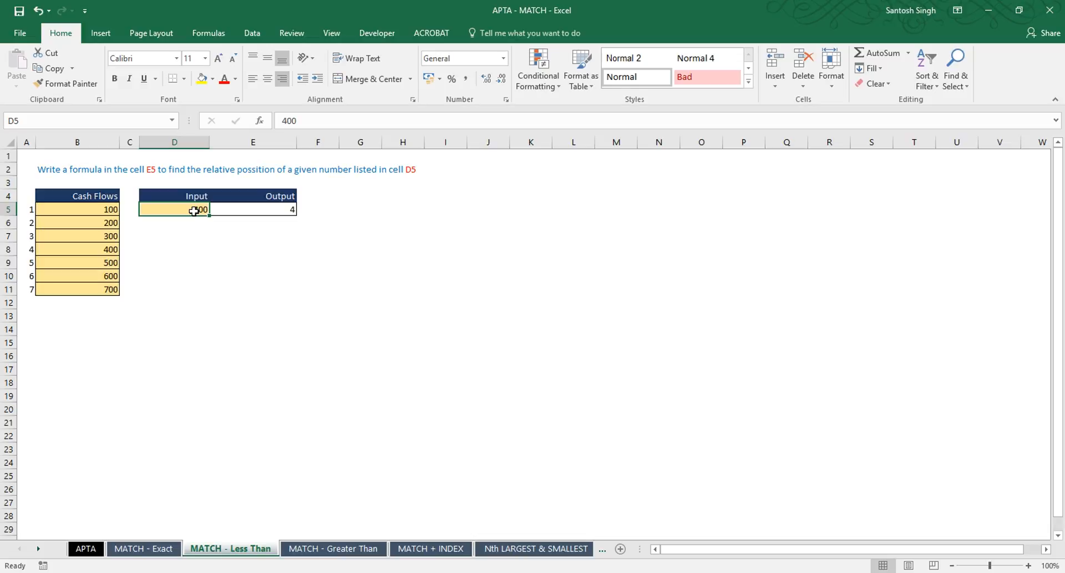
left_click(271, 212)
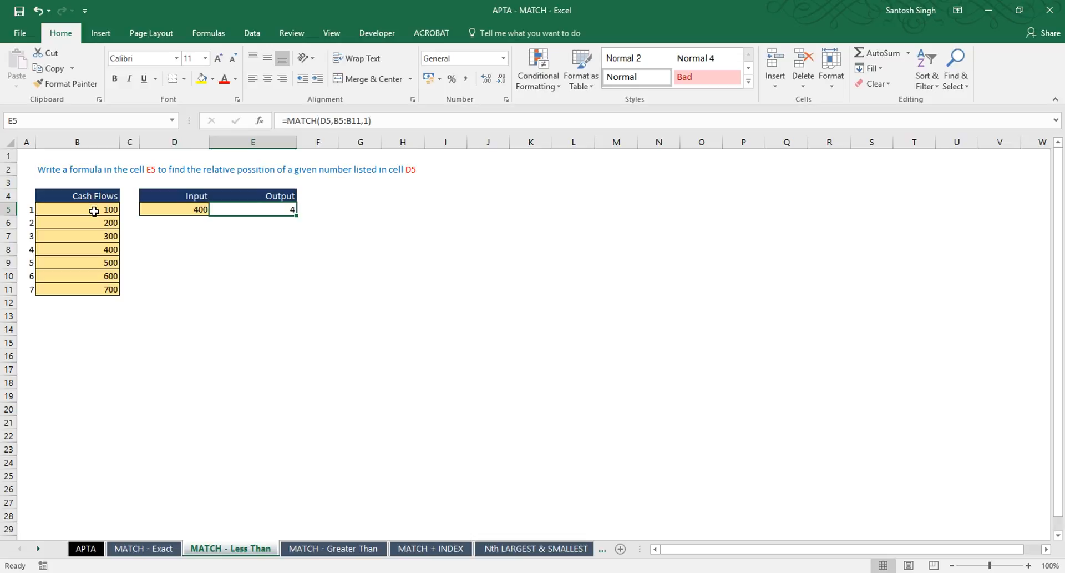
left_click_drag(93, 211, 105, 290)
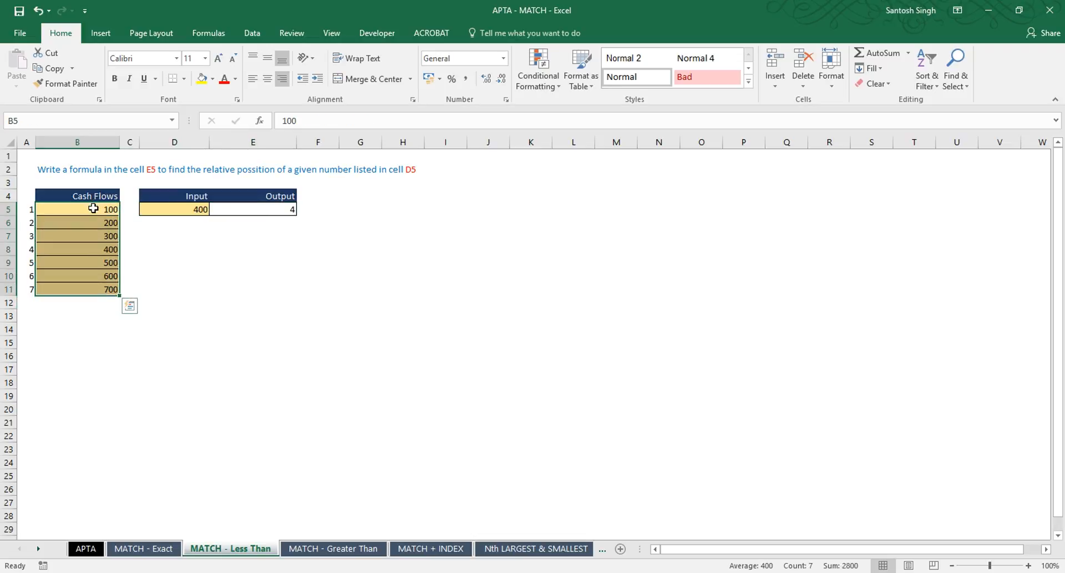
left_click(91, 208)
key("Down")
key("Down")
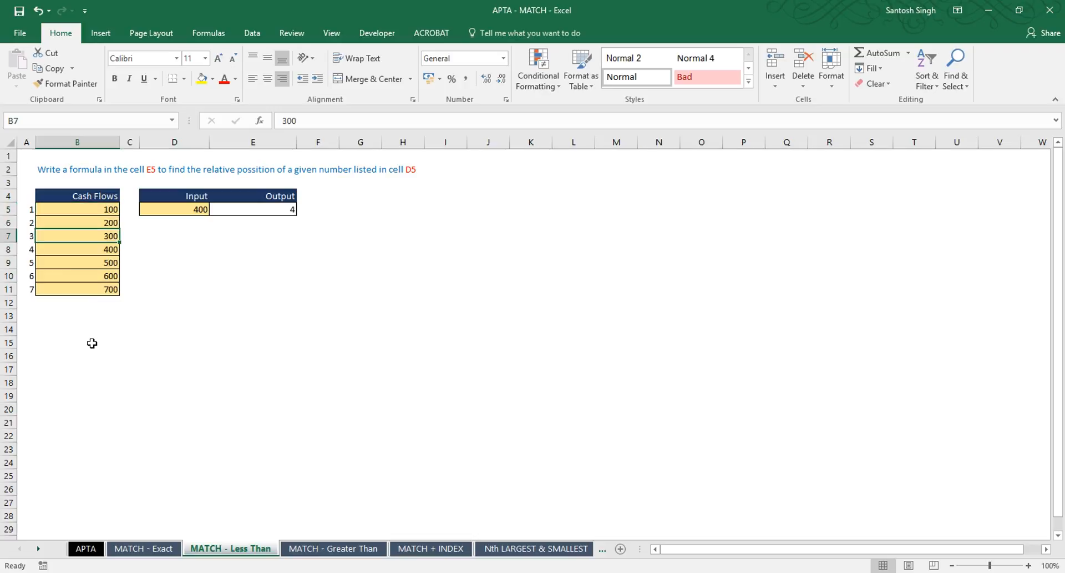
key("Down")
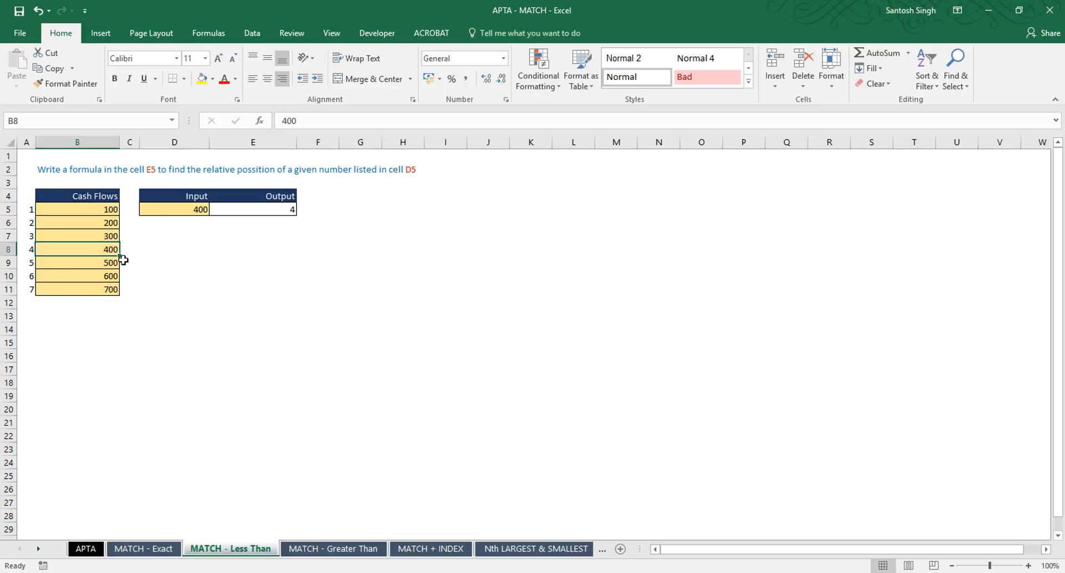
left_click(193, 210)
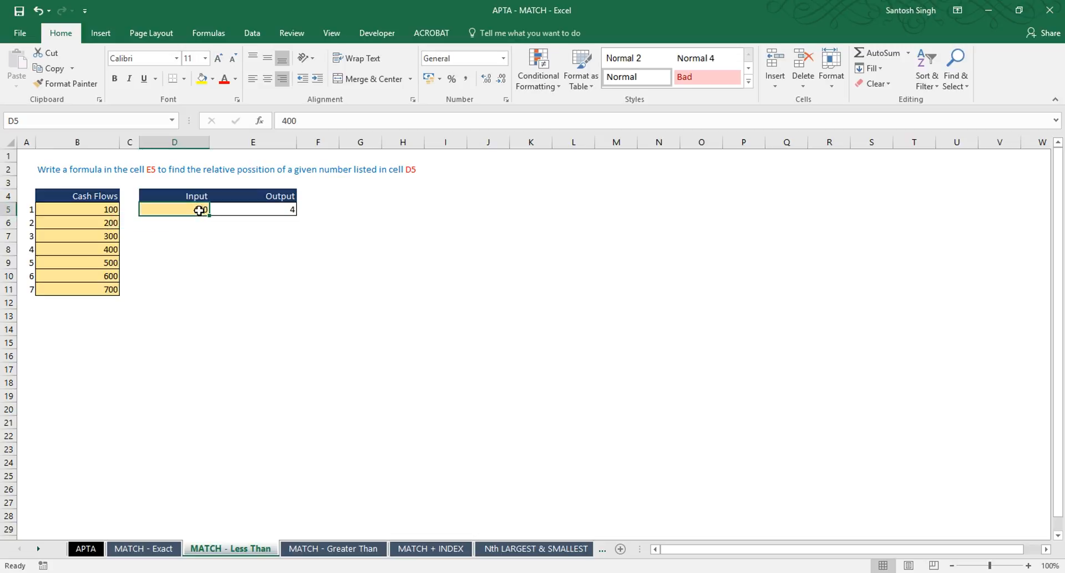
left_click(112, 250)
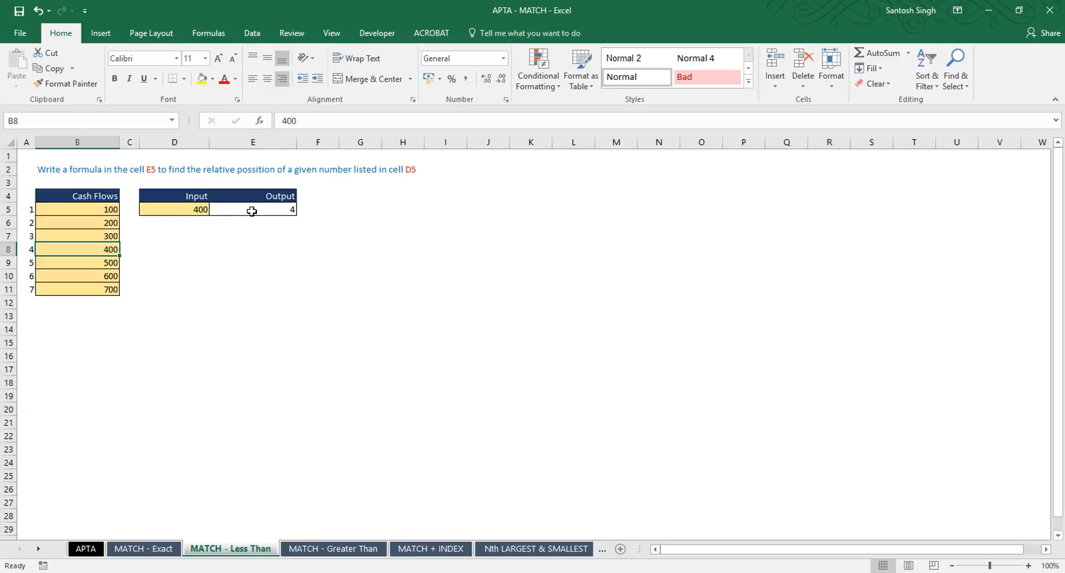
- Set the lookup input in cell D5 to 350
left_click(200, 209)
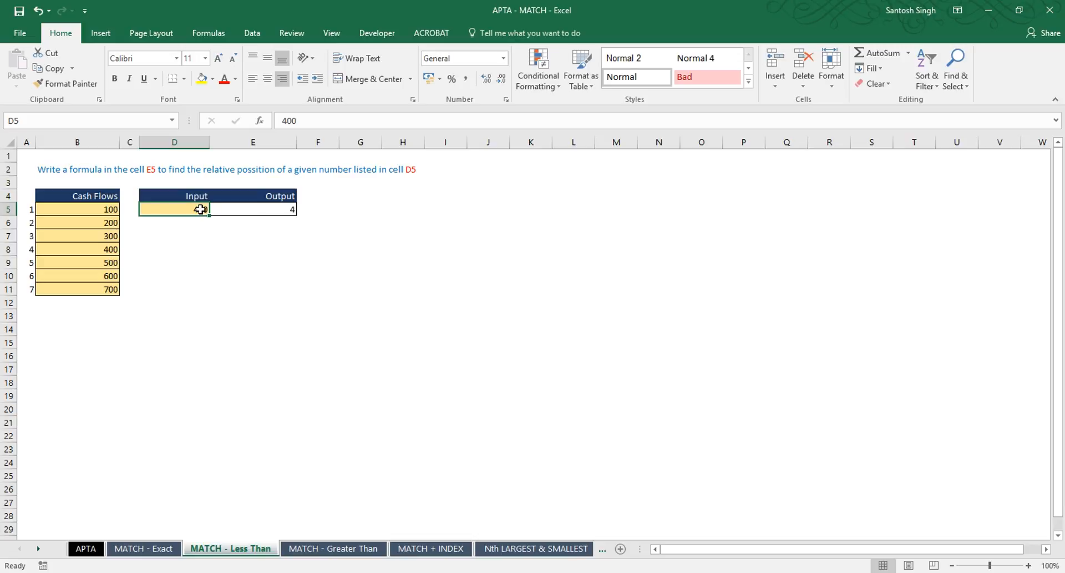
type("350")
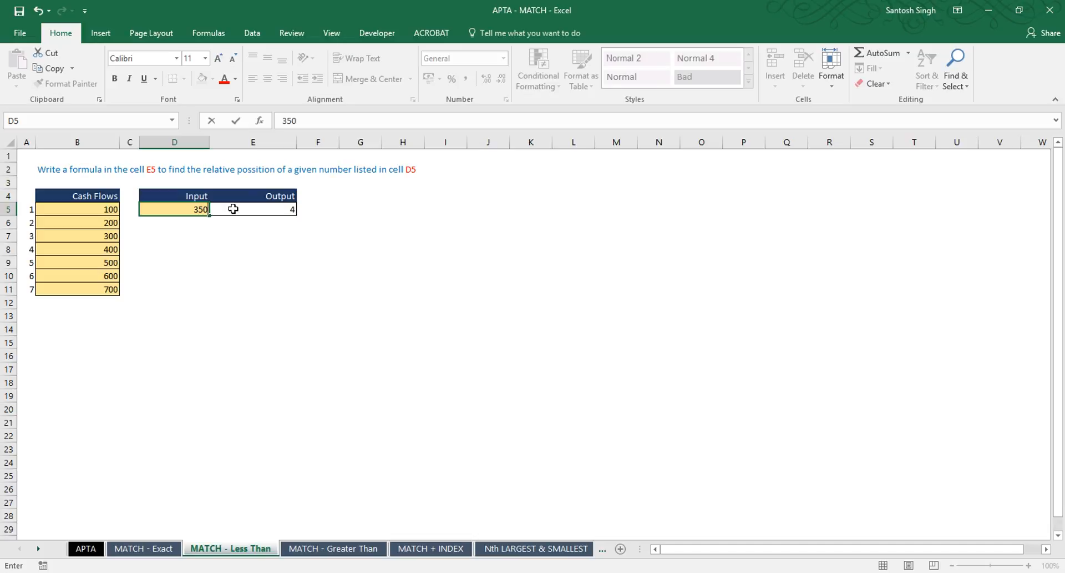
key("Return")
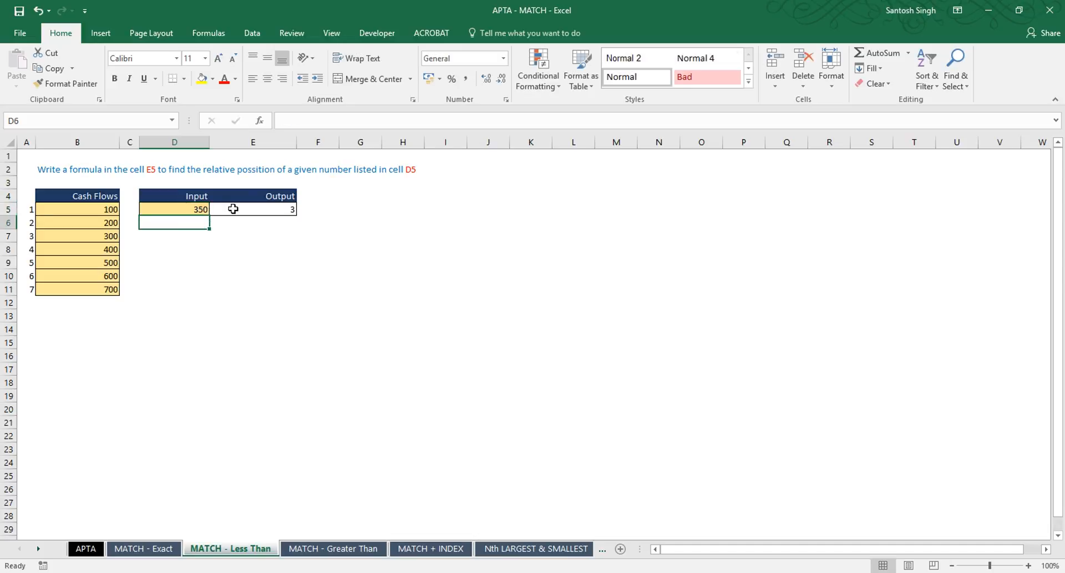
- Compare the recalculated MATCH output in E5 with the Cash Flows entries, going through the list from B5 down to B7
left_click(233, 208)
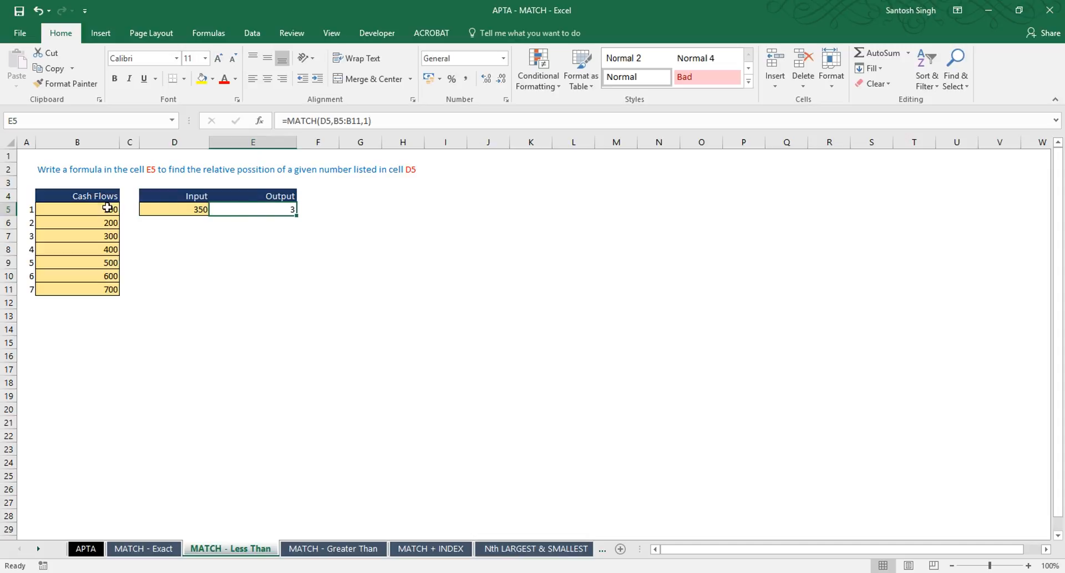
left_click_drag(108, 209, 108, 288)
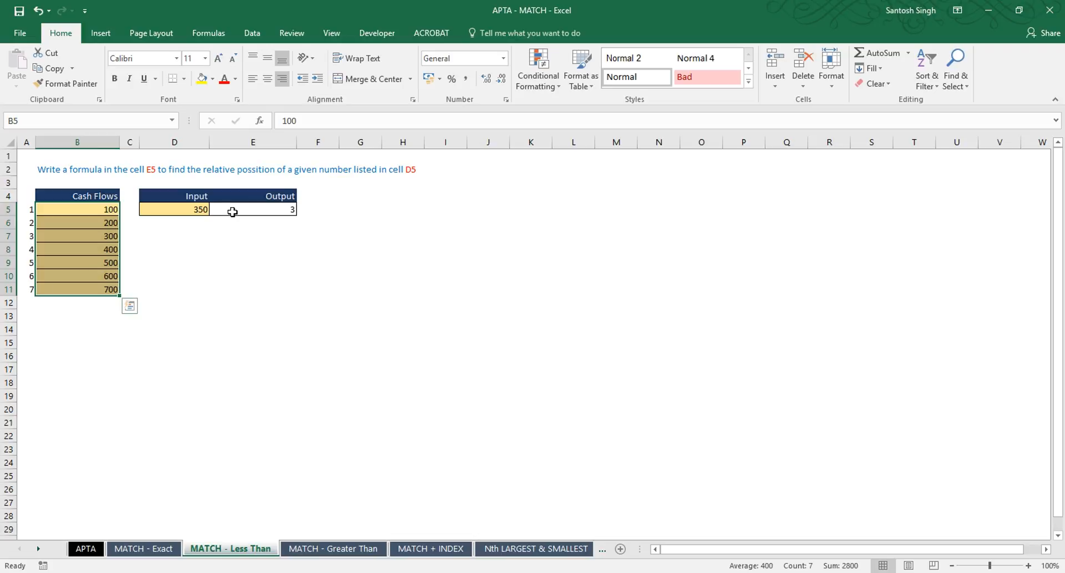
left_click(256, 212)
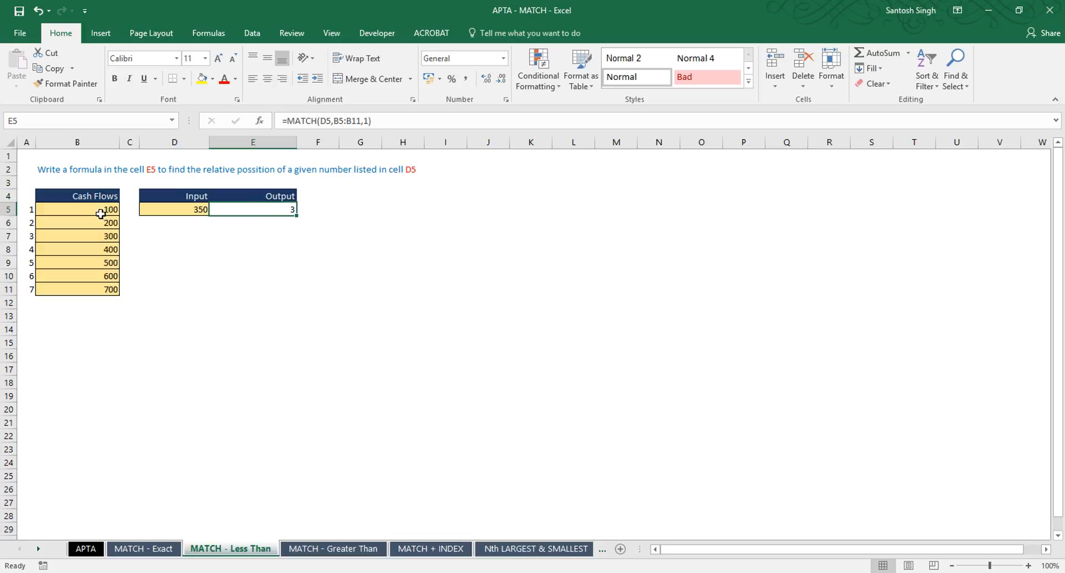
left_click(84, 212)
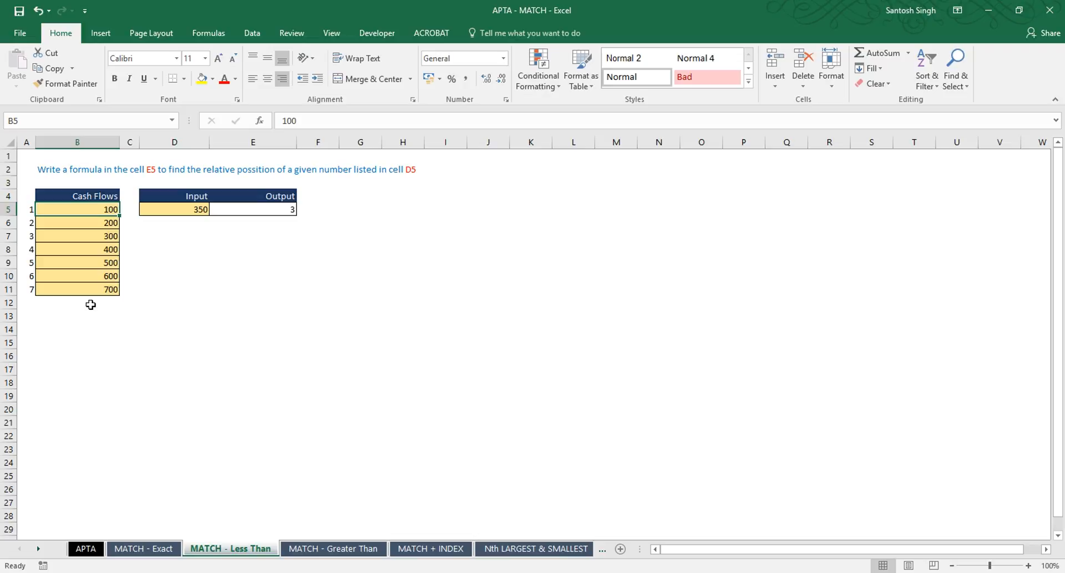
key("Down")
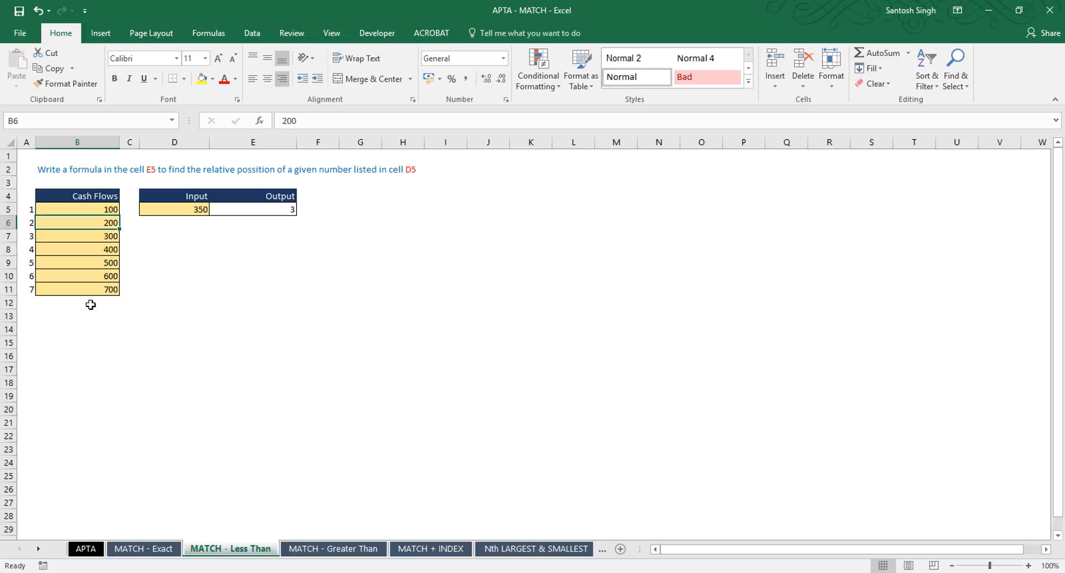
key("Down")
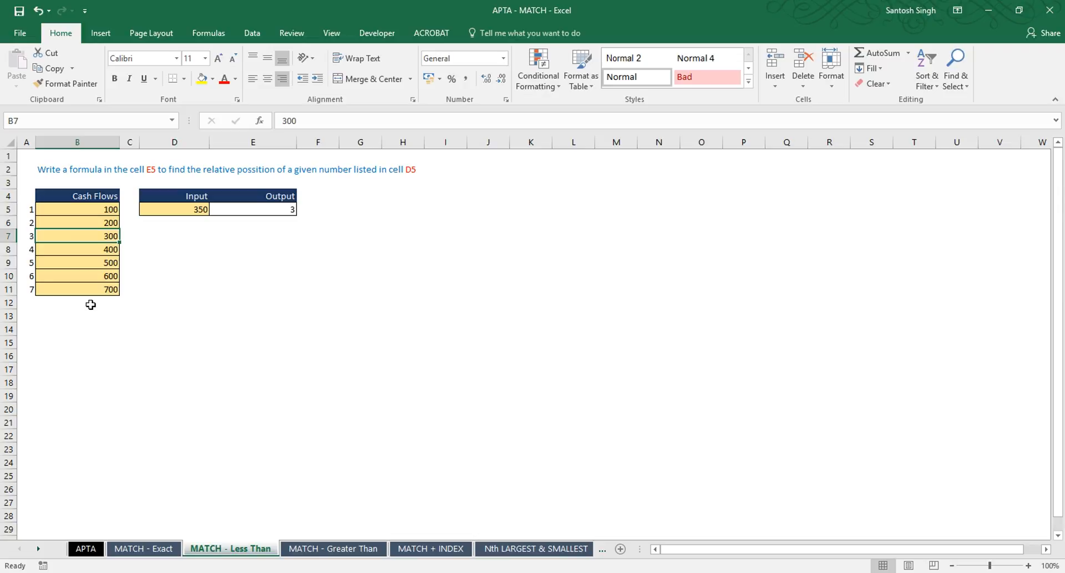
- Examine how the Less than match in E5 relates to the Cash Flows entries around B7 and B8 and the full ascending list B5:B11
key("Down")
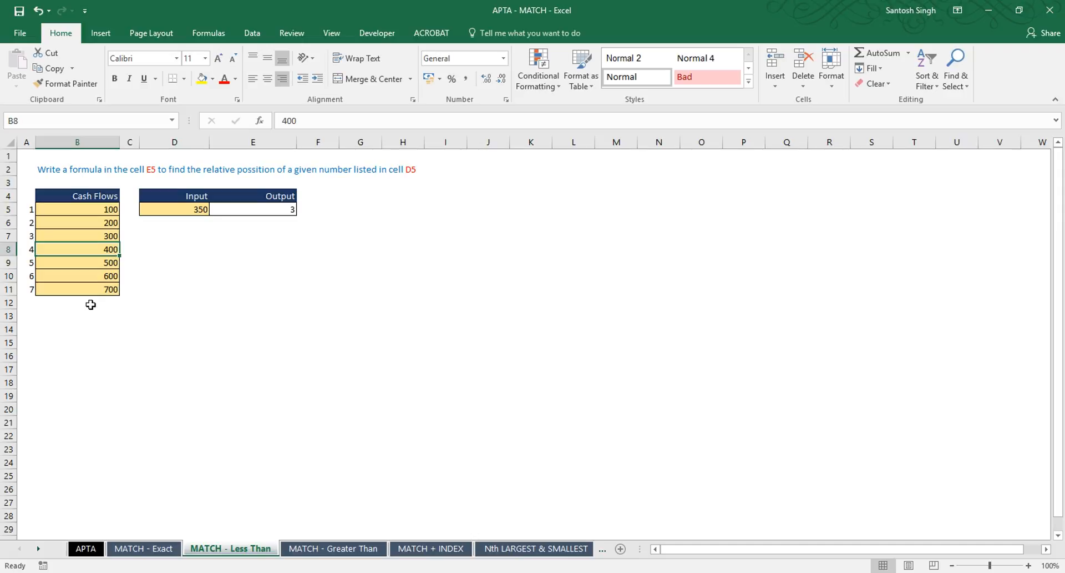
key("Up")
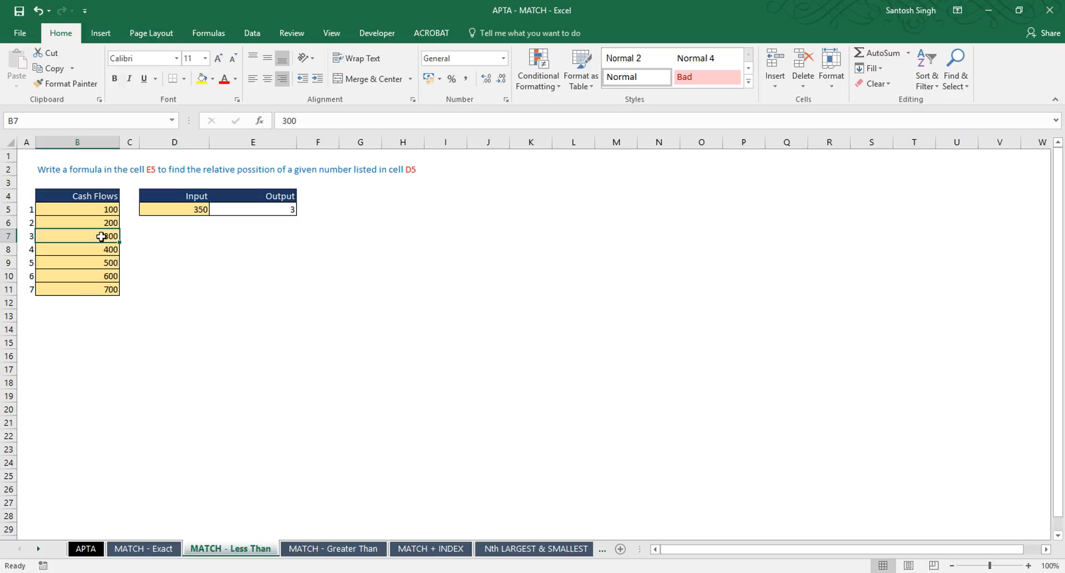
left_click_drag(101, 236, 102, 214)
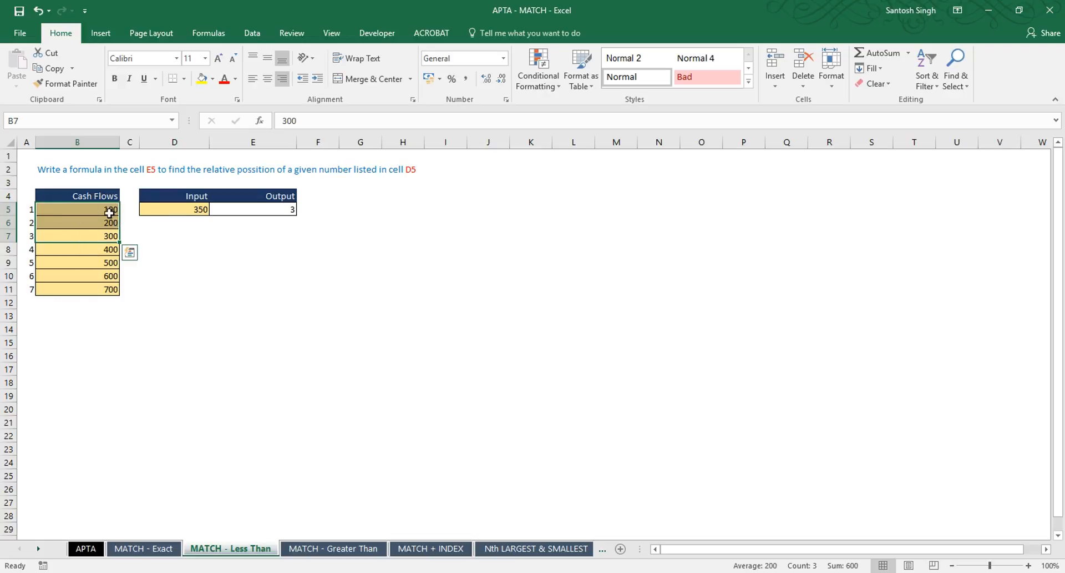
left_click(88, 236)
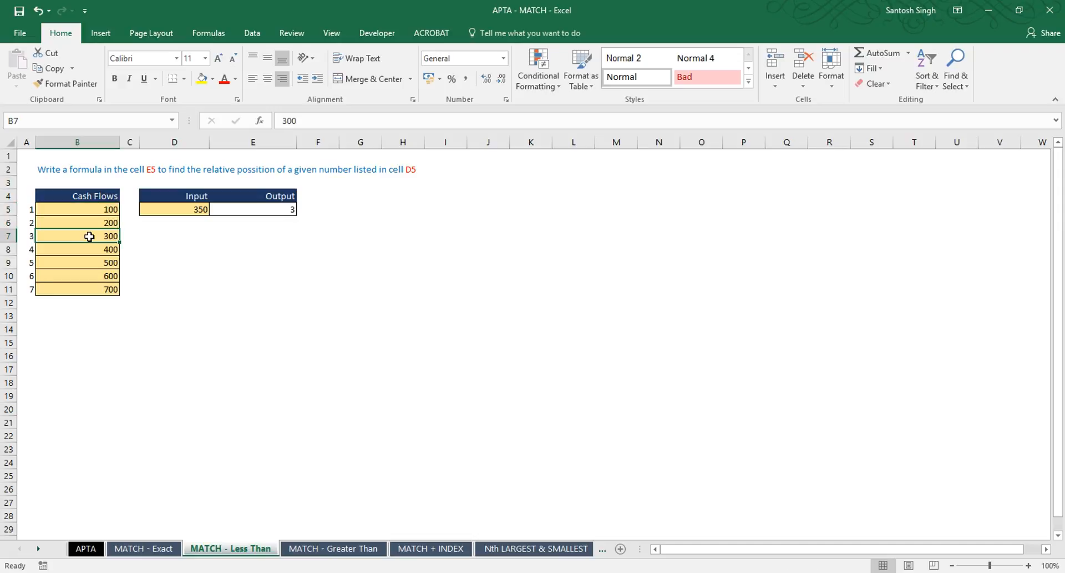
left_click(251, 209)
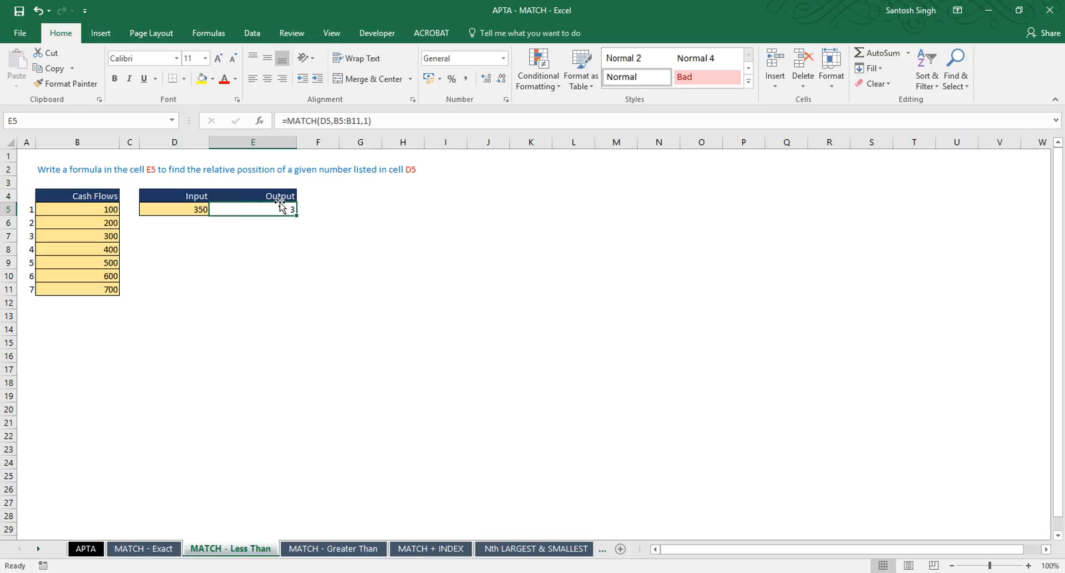
left_click_drag(109, 211, 111, 289)
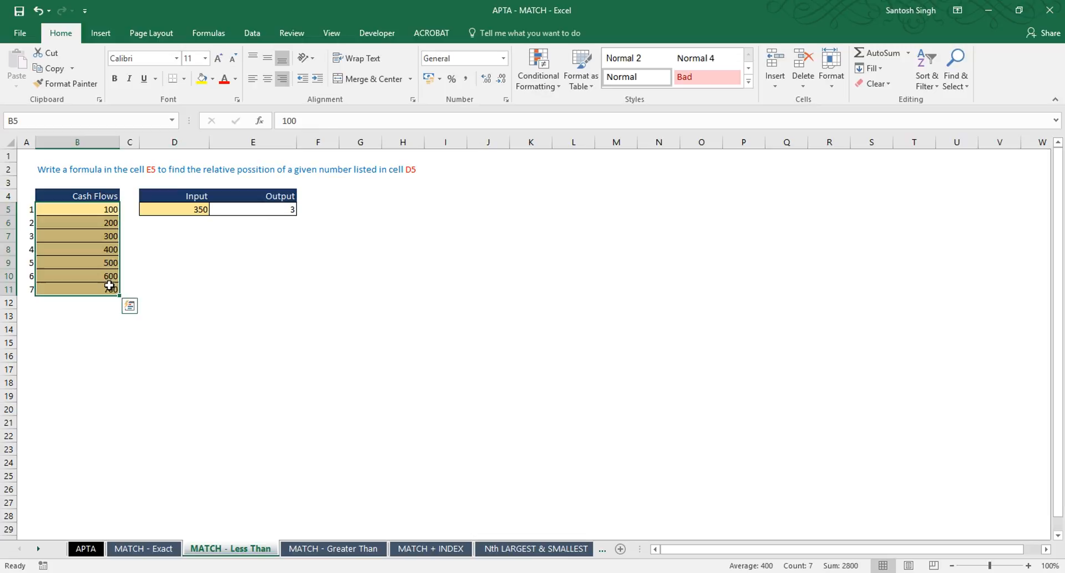
left_click(258, 210)
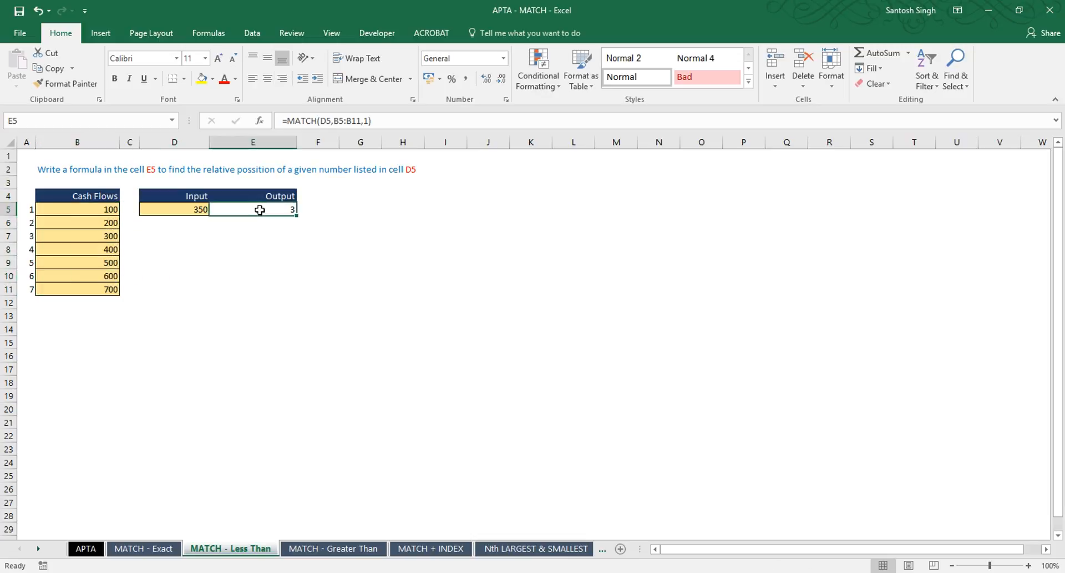
- On the MATCH - Greater Than sheet, clear the existing formula from output cell E5 and review the descending Cash Flows list against input D5
left_click(336, 550)
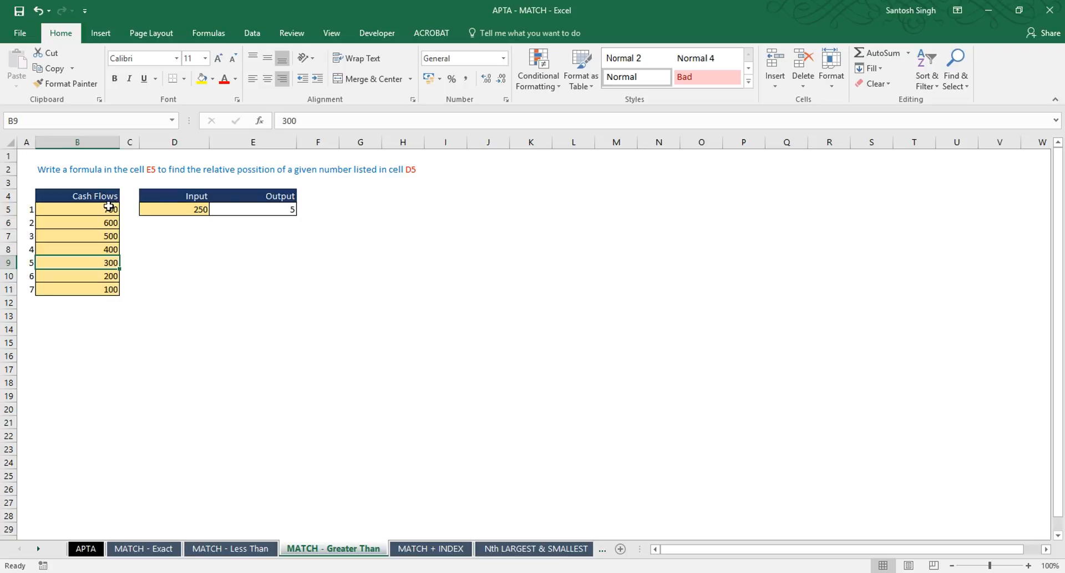
left_click_drag(101, 209, 95, 287)
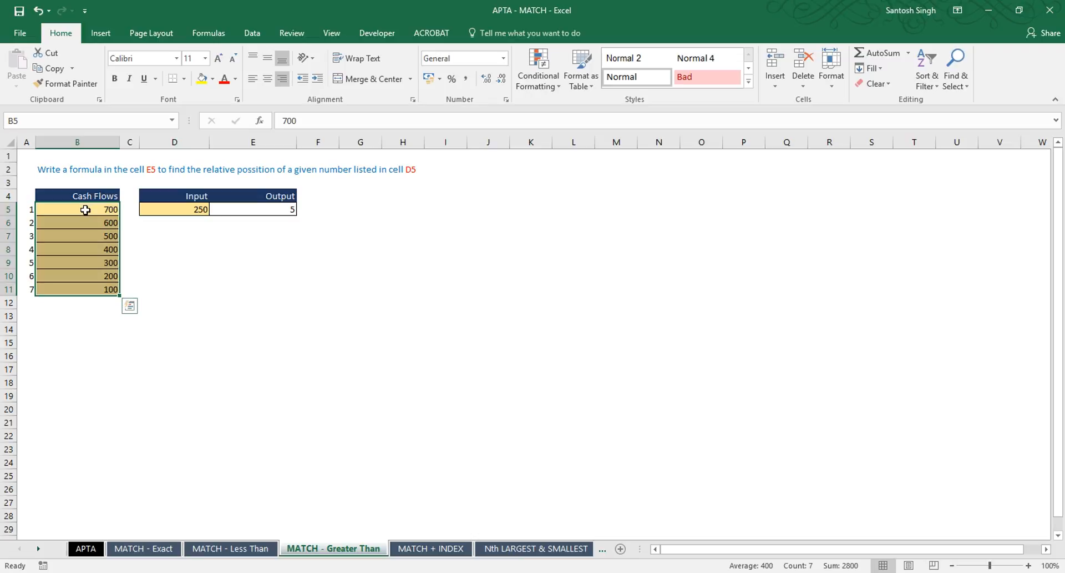
left_click_drag(84, 210, 89, 286)
left_click(202, 209)
left_click(231, 210)
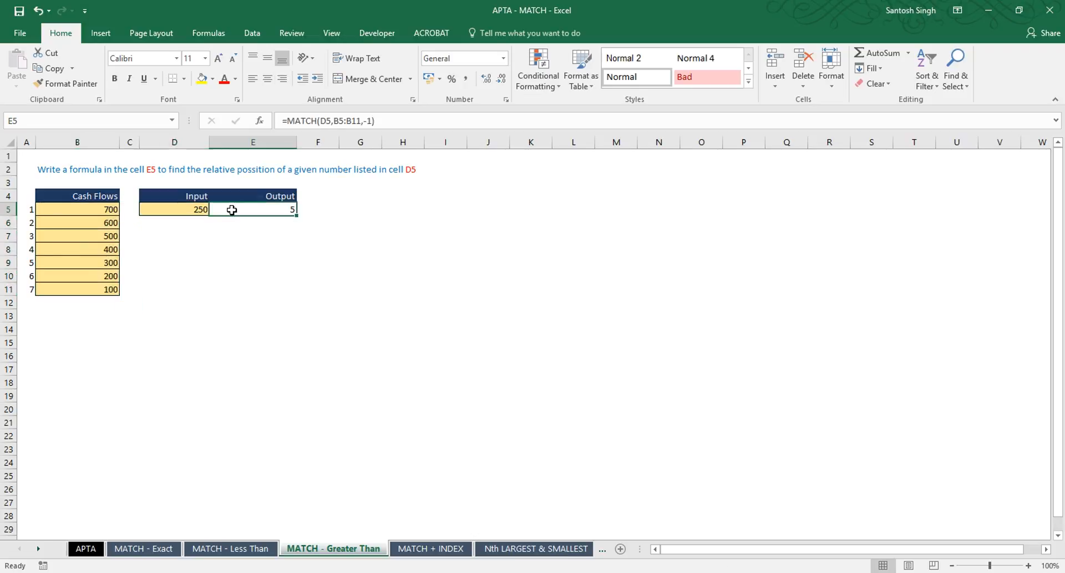
key("Delete")
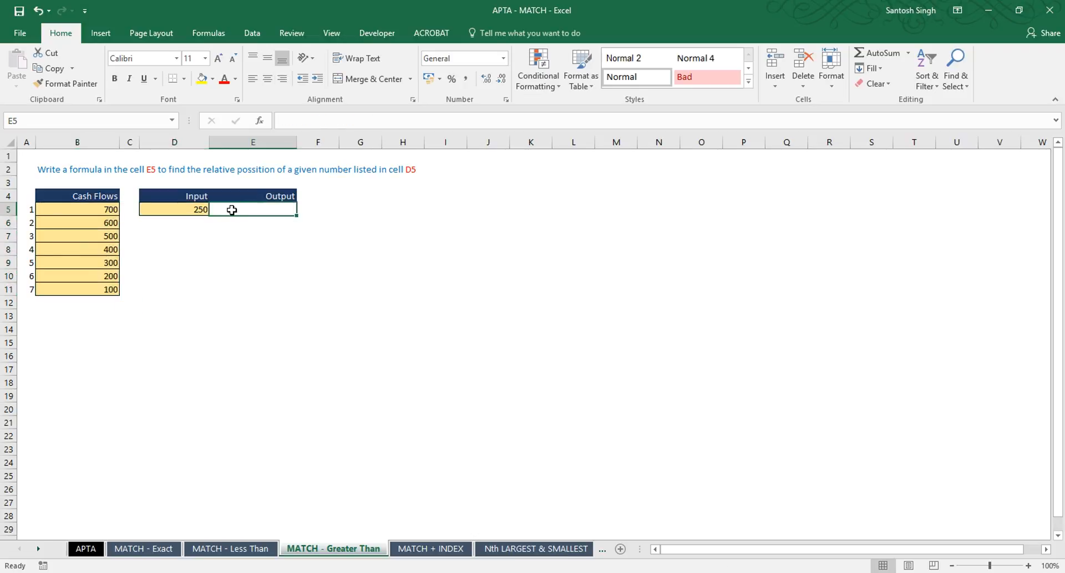
left_click(194, 208)
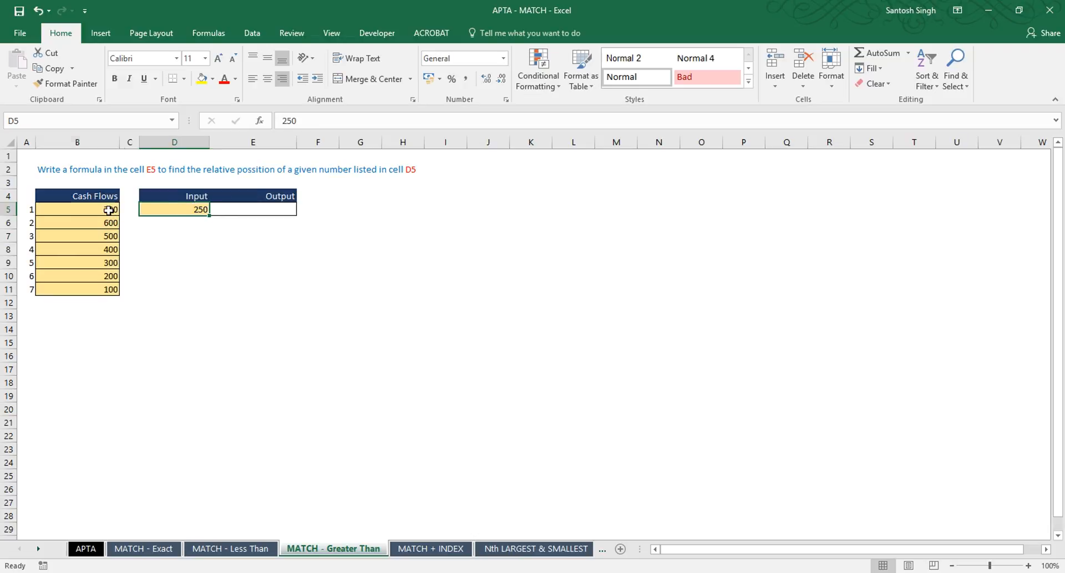
left_click_drag(107, 209, 106, 286)
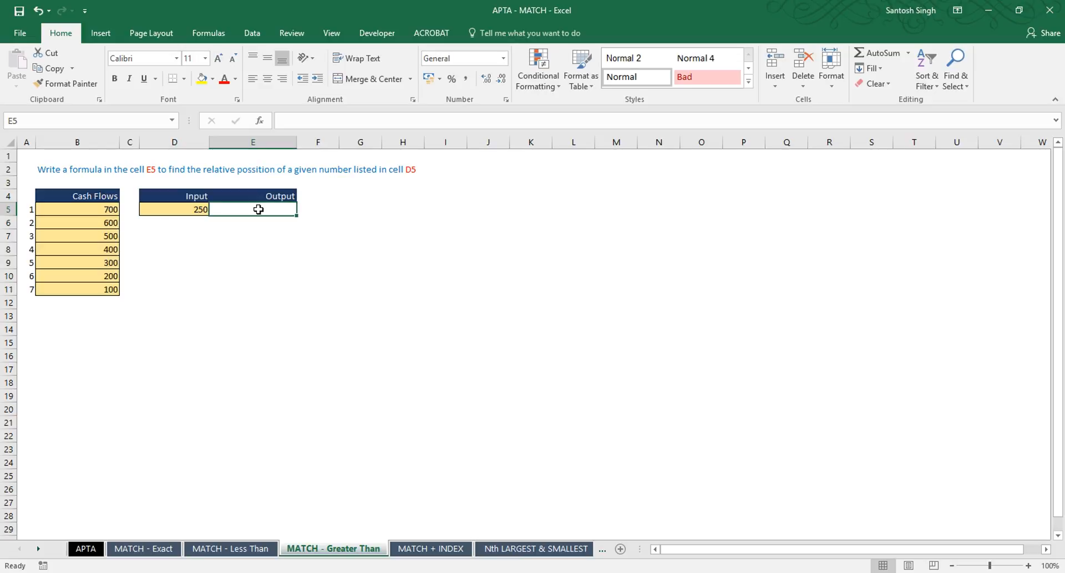
- Enter the formula =MATCH(D5,B5:B11,-1) in output cell E5, using the Greater than match type
type("=")
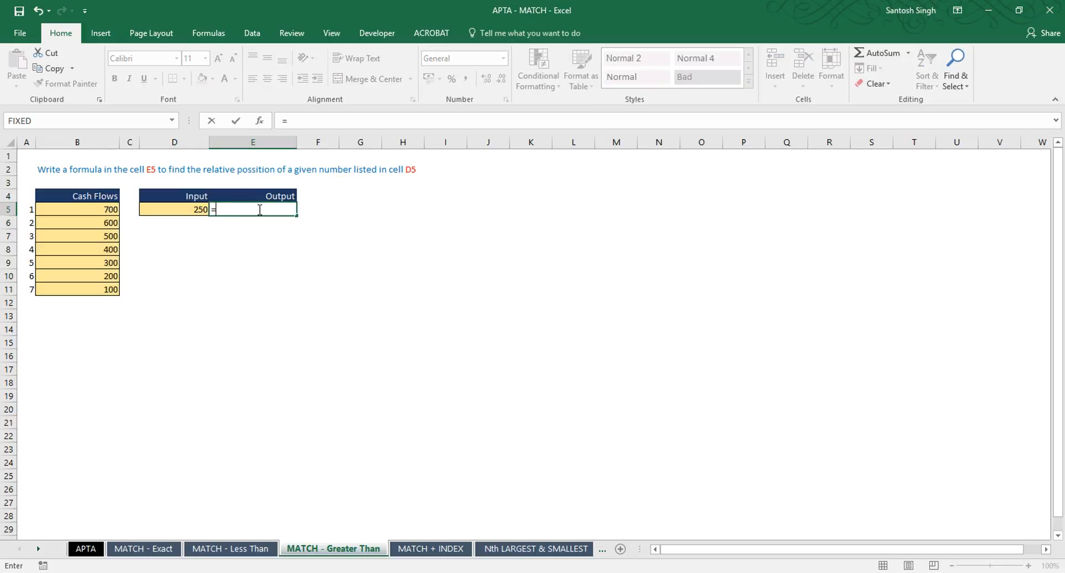
type("match")
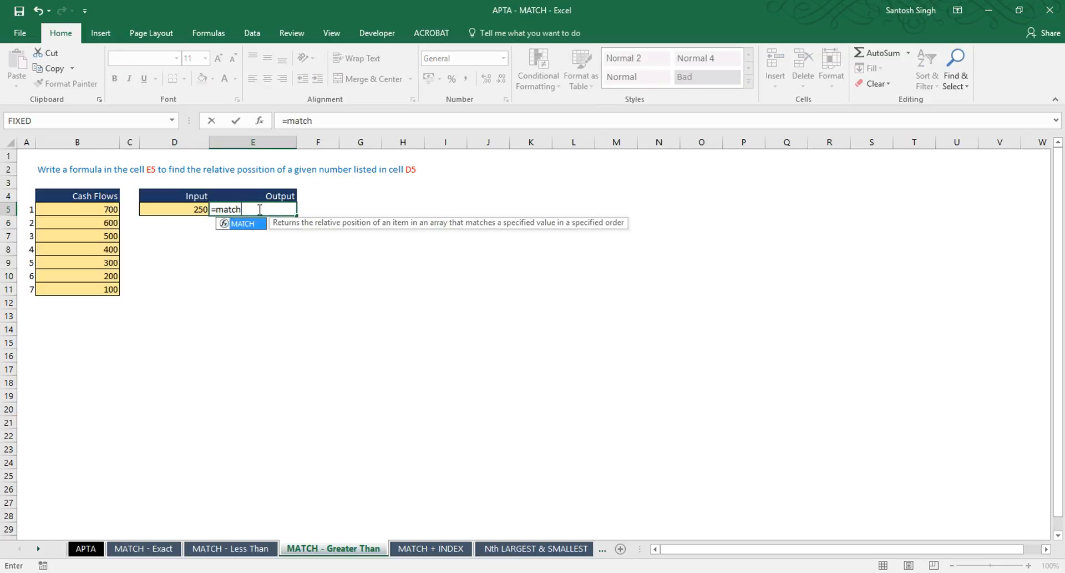
type("(")
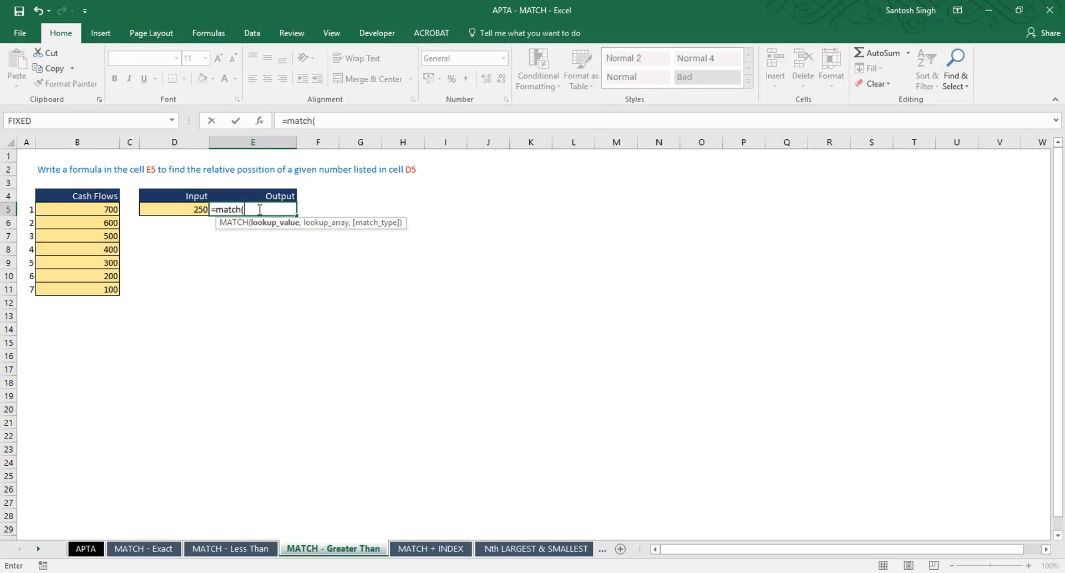
left_click(183, 210)
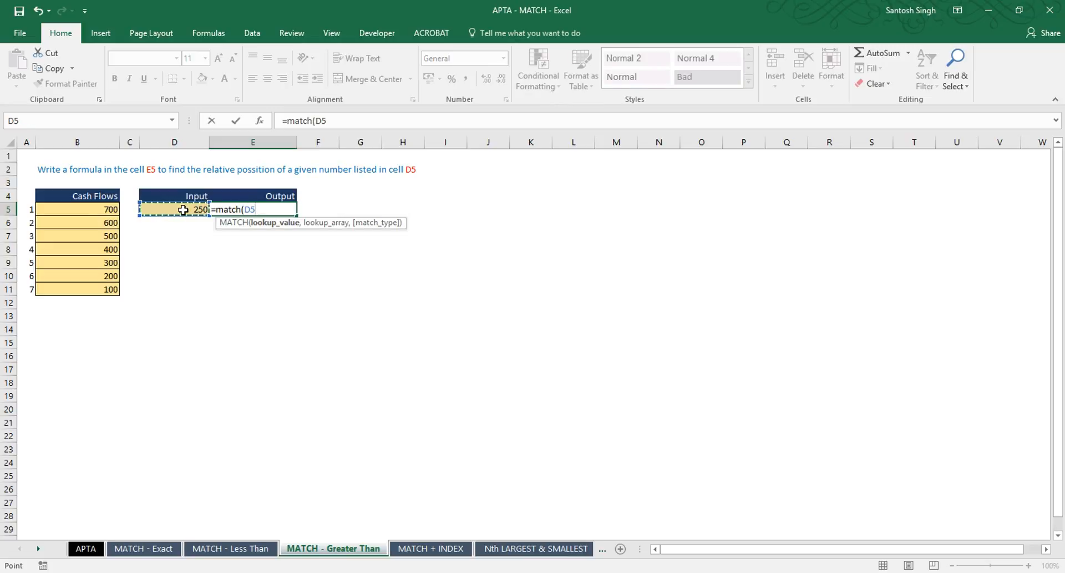
type(",")
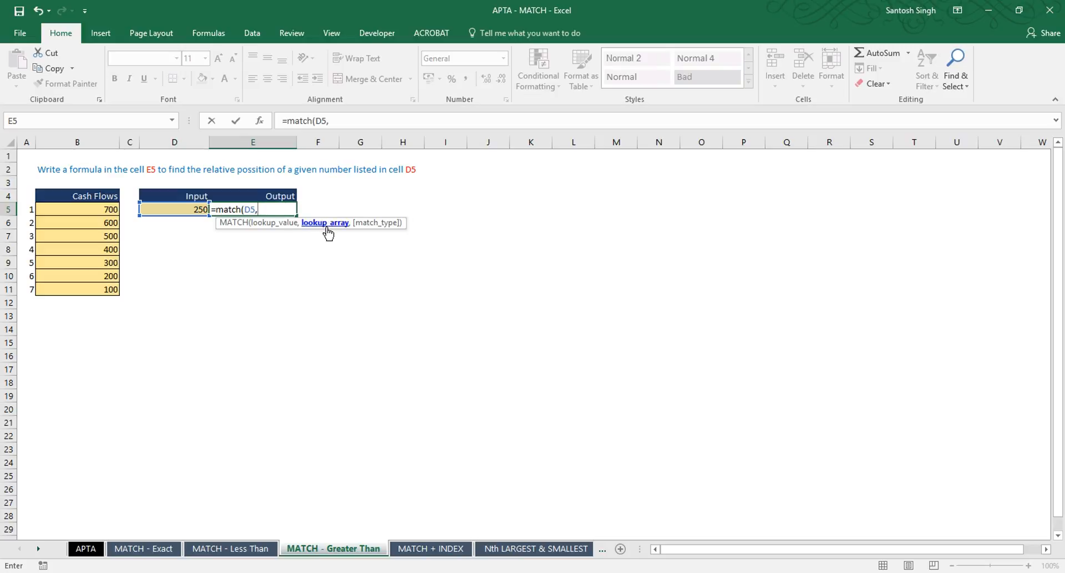
left_click(100, 209)
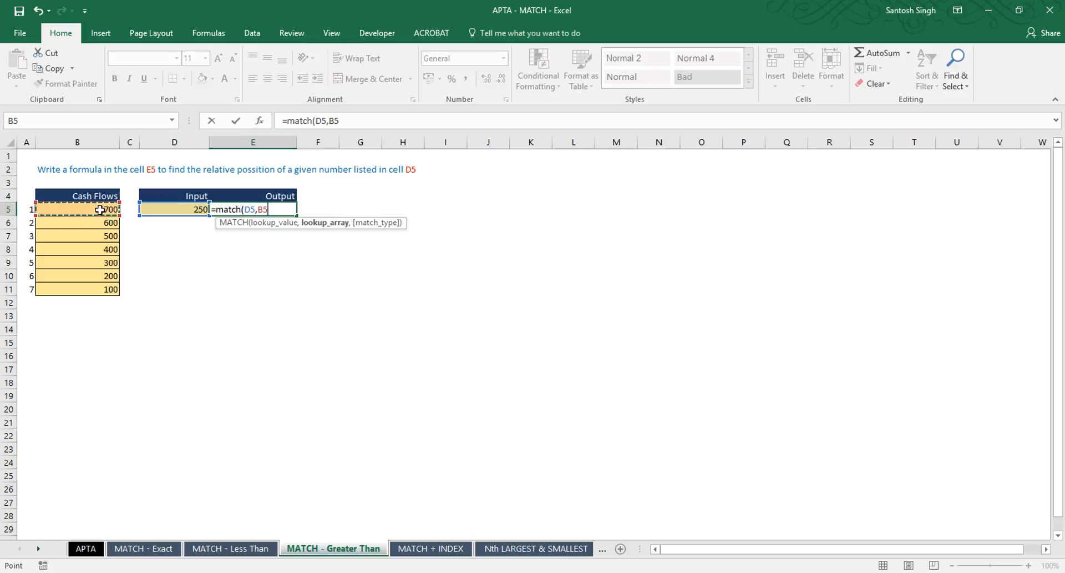
left_click_drag(100, 210, 88, 288)
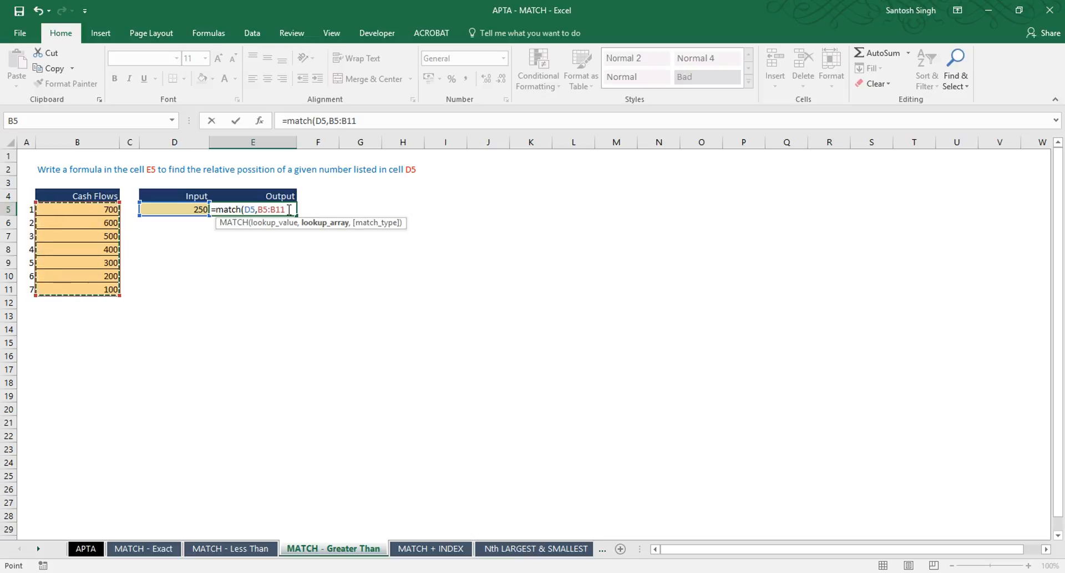
type(",")
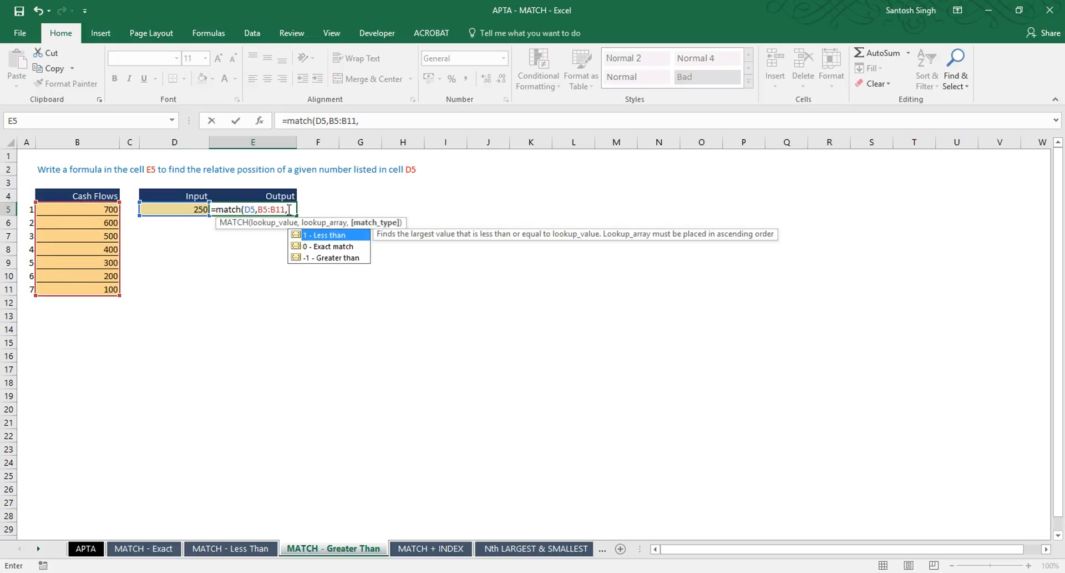
left_click(348, 259)
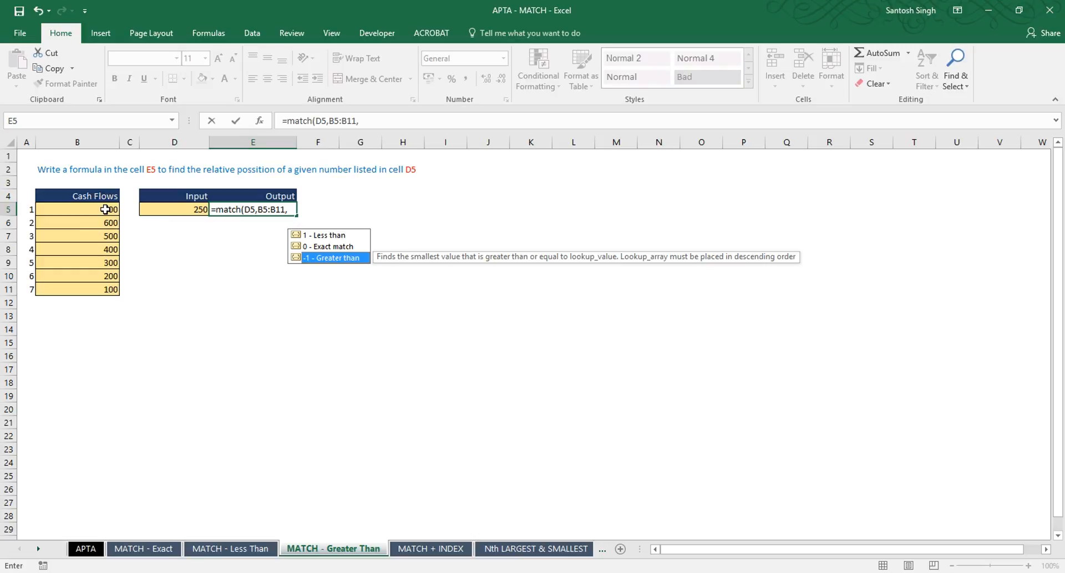
double_click(332, 258)
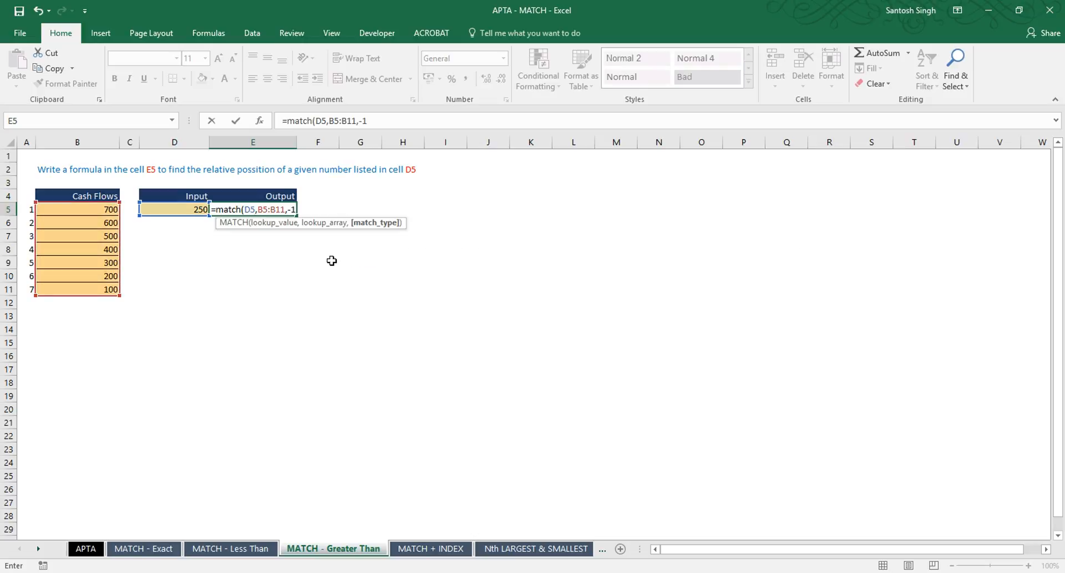
type(")")
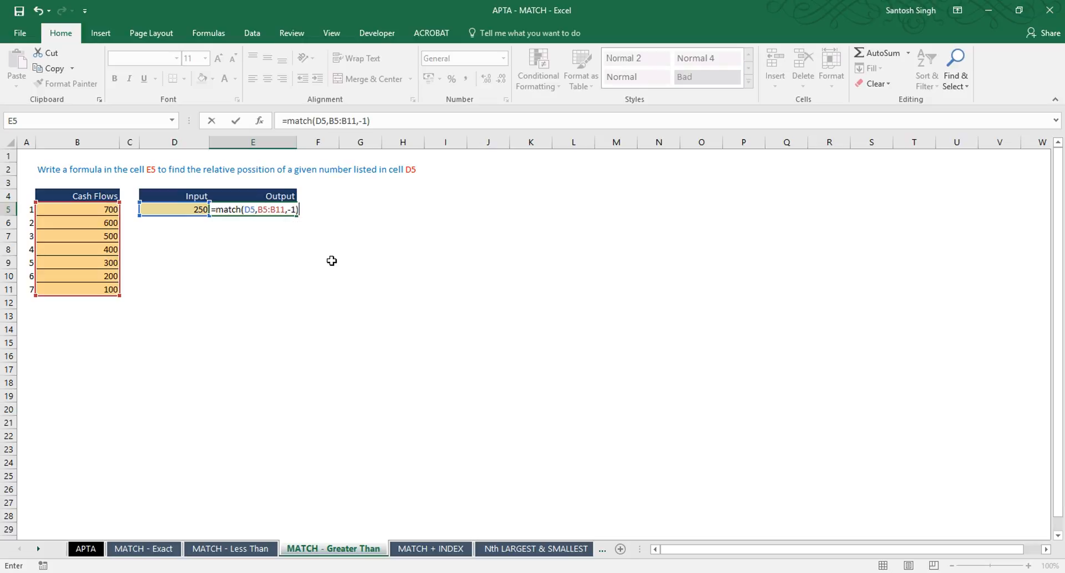
key("Return")
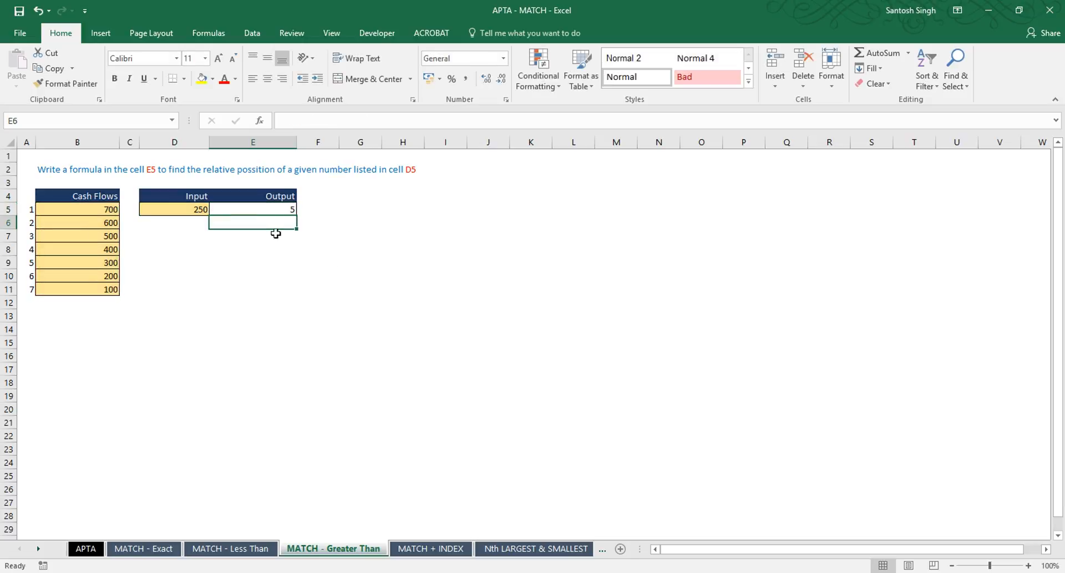
- Compare the Greater than MATCH output in E5 with the Cash Flows entries, going through the list between B9 and B5
left_click(252, 211)
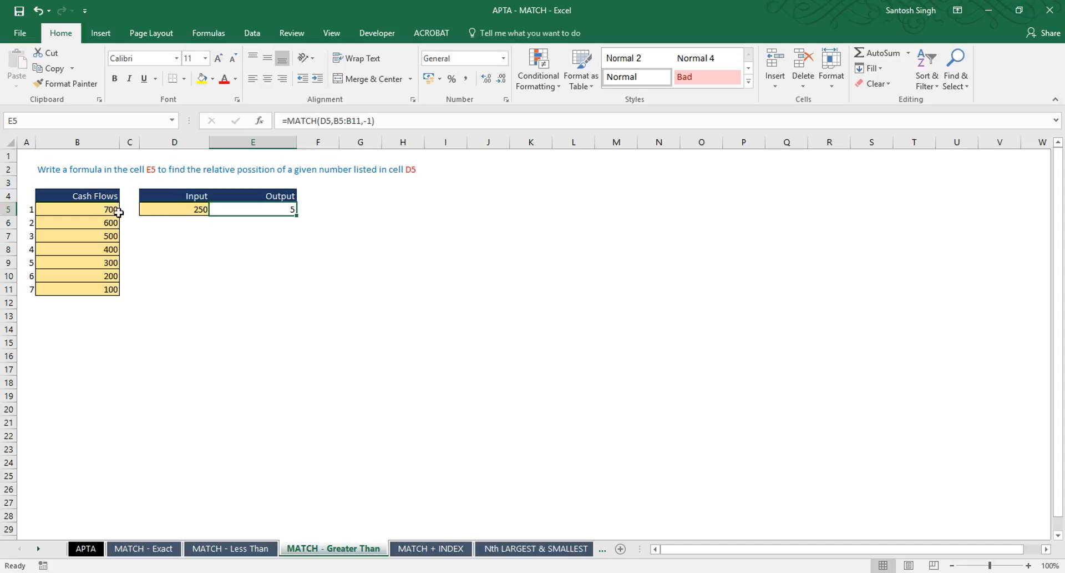
left_click_drag(105, 211, 104, 286)
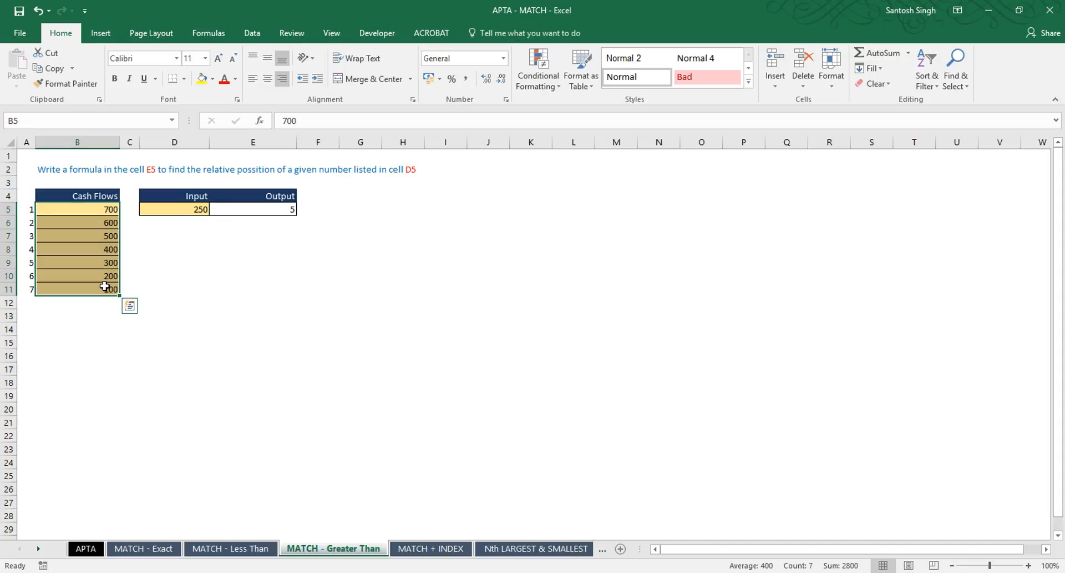
left_click(82, 261)
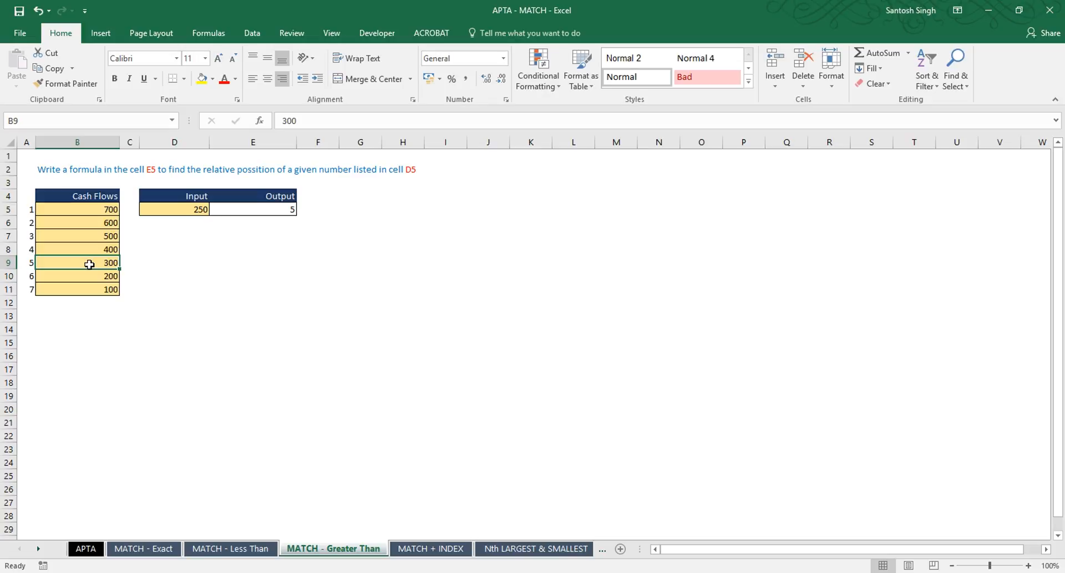
left_click(91, 247)
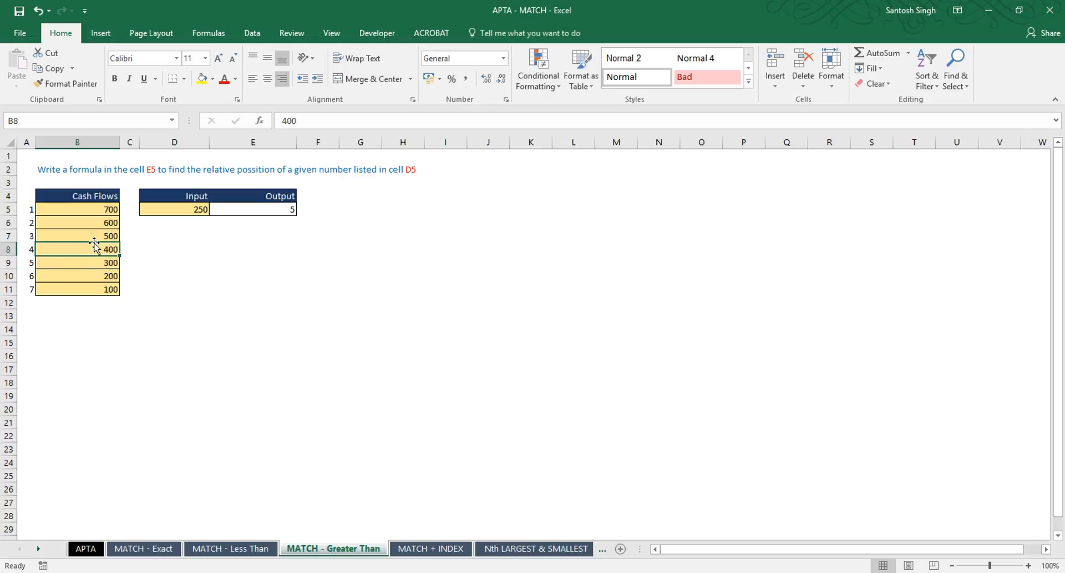
left_click(90, 236)
left_click(91, 224)
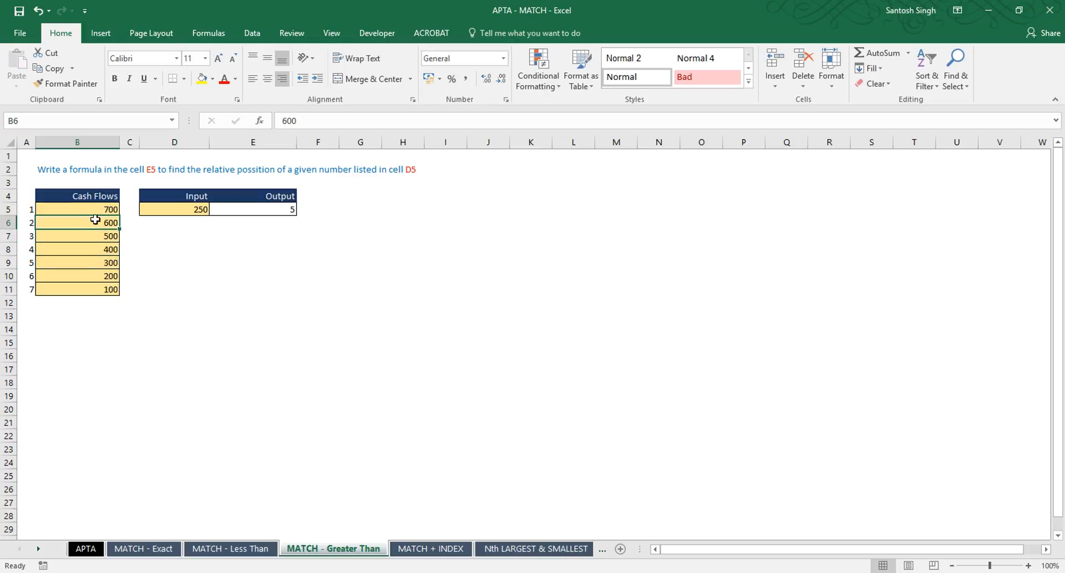
left_click(99, 211)
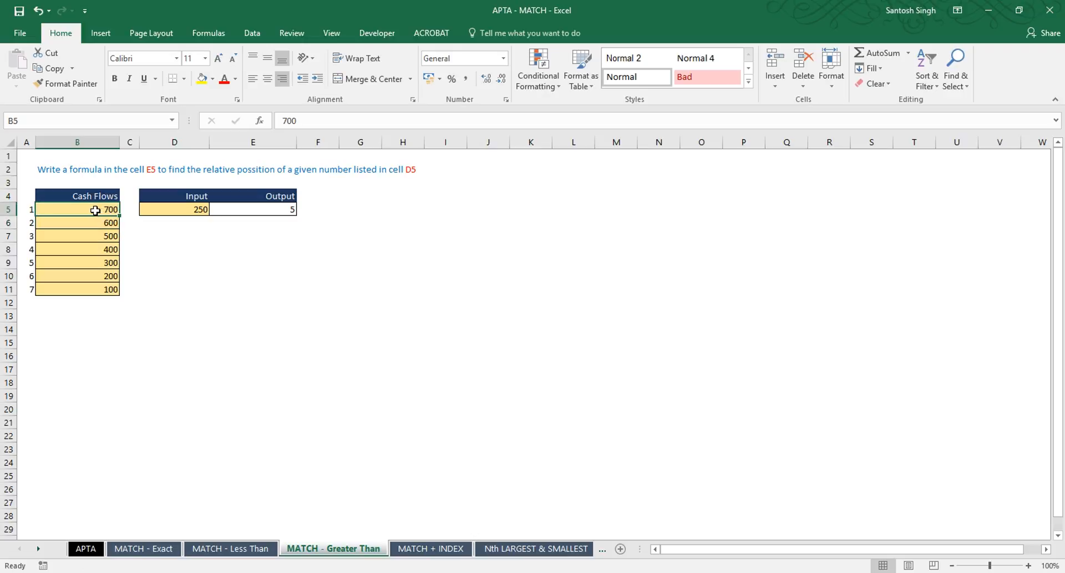
left_click_drag(96, 210, 92, 261)
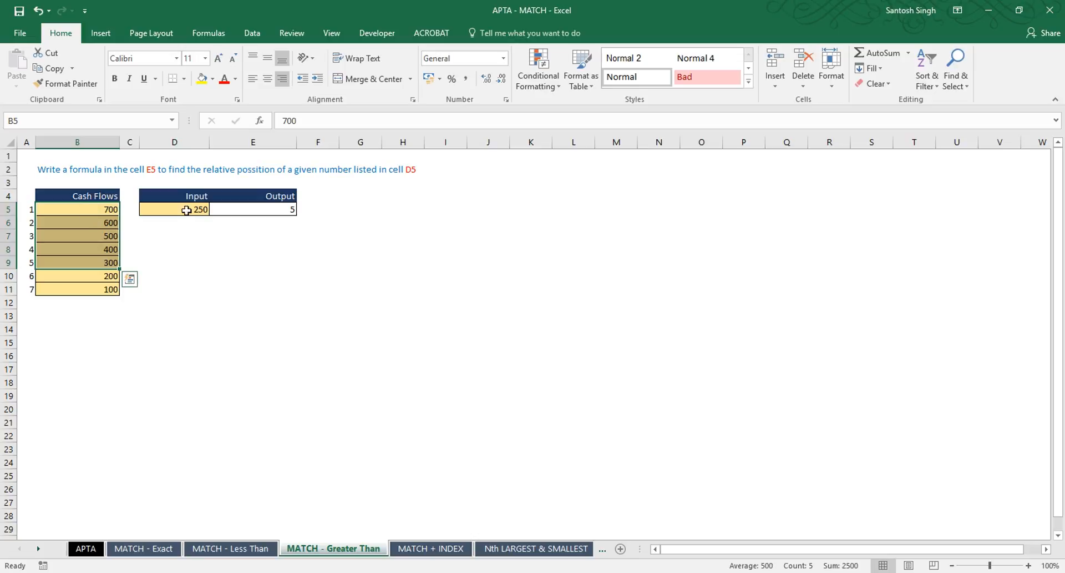
left_click(282, 209)
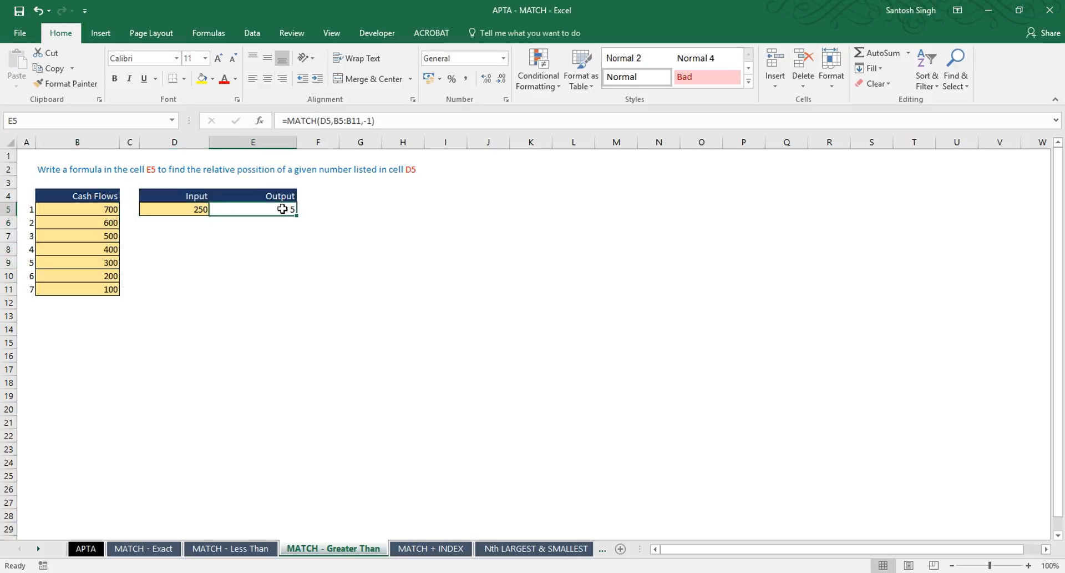
- Set the input in D5 to 0 and check the Greater than MATCH output in E5
left_click(197, 210)
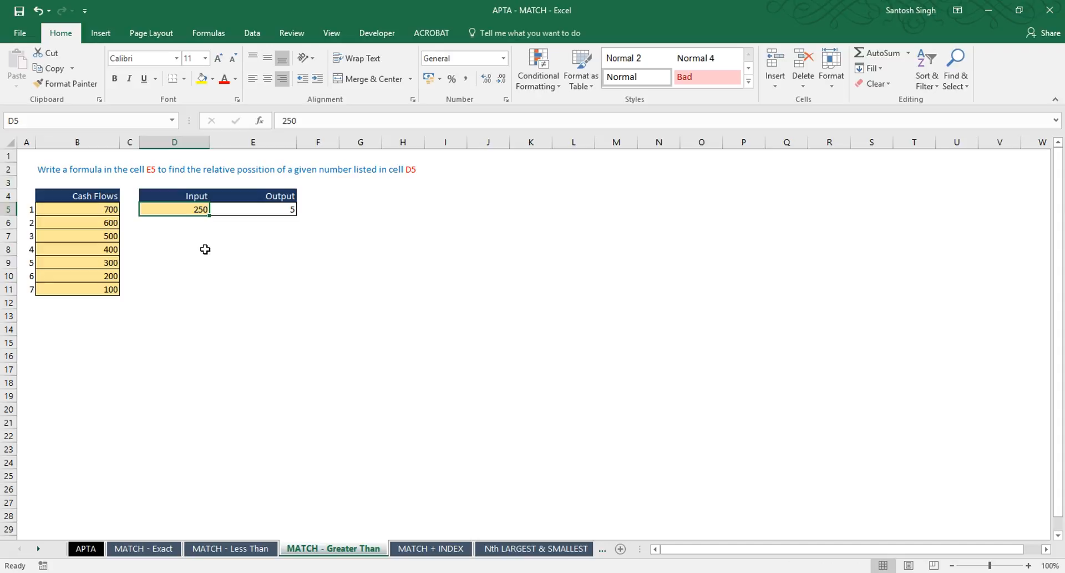
type("0")
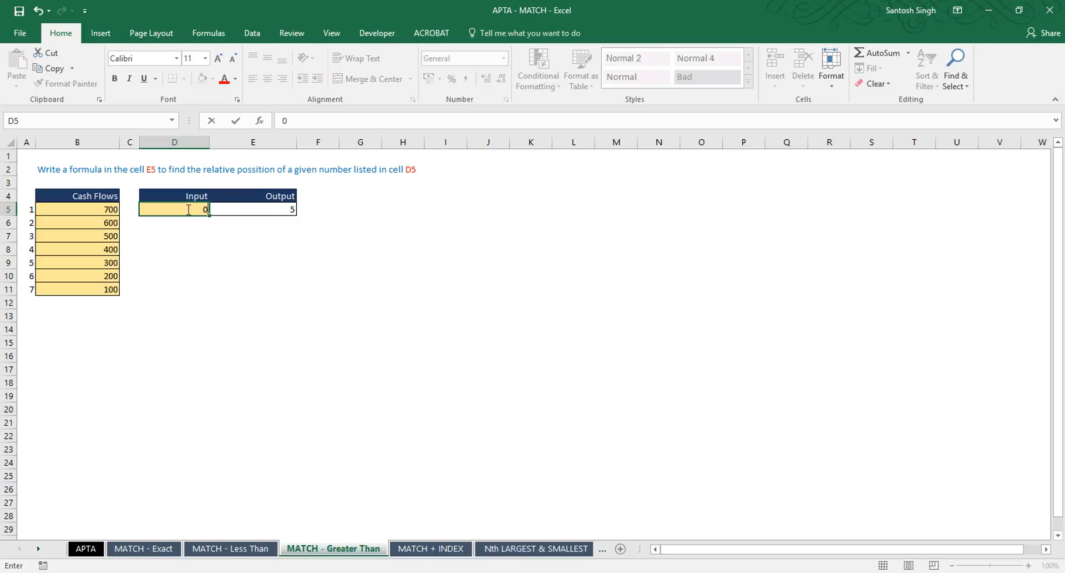
key("Return")
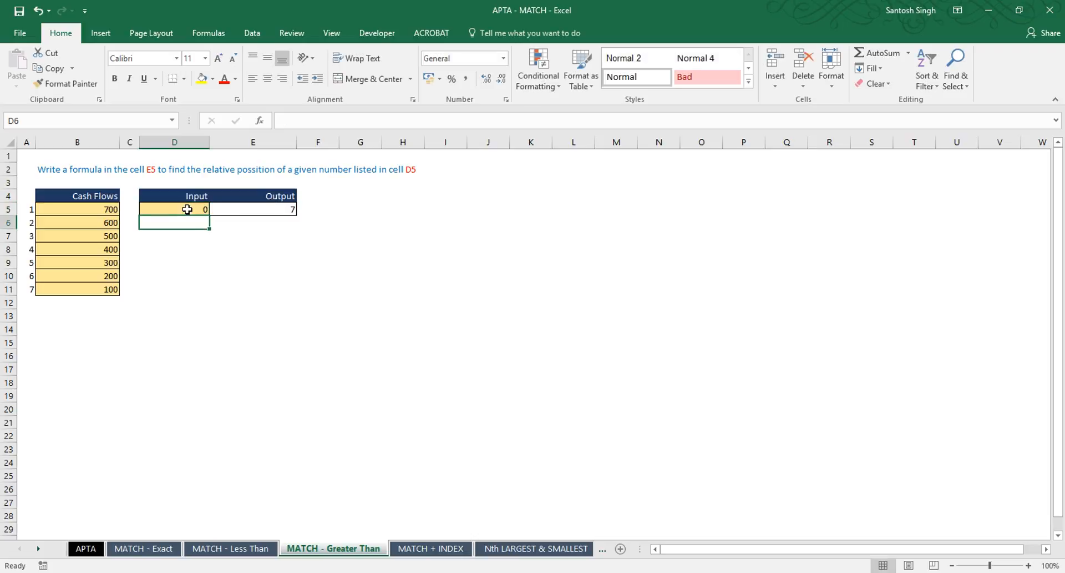
left_click(251, 209)
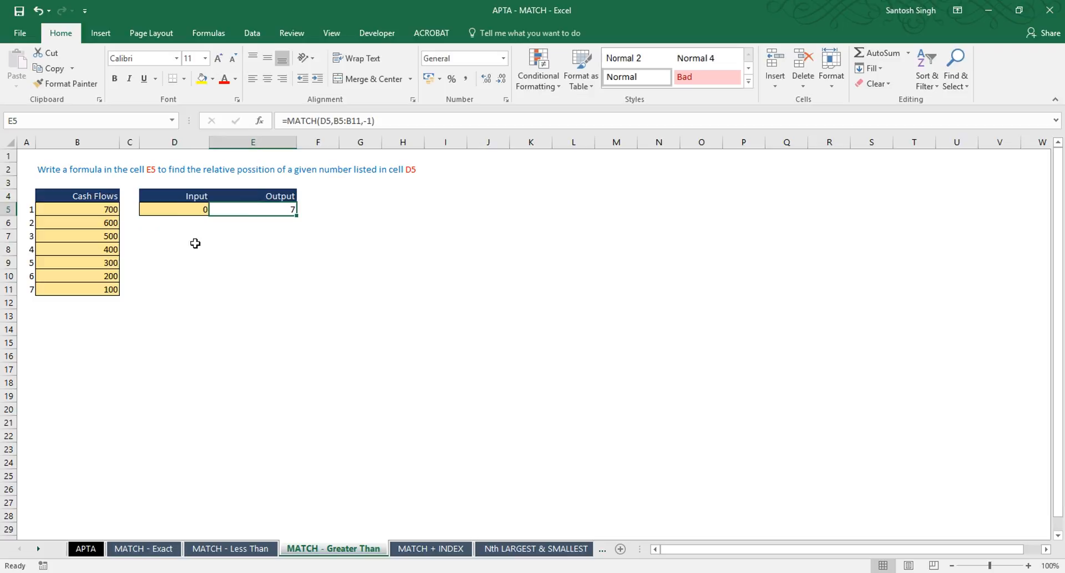
- Set the input in D5 to 900 and review the output and cell references of the MATCH formula in E5 against the Cash Flows list
left_click(185, 209)
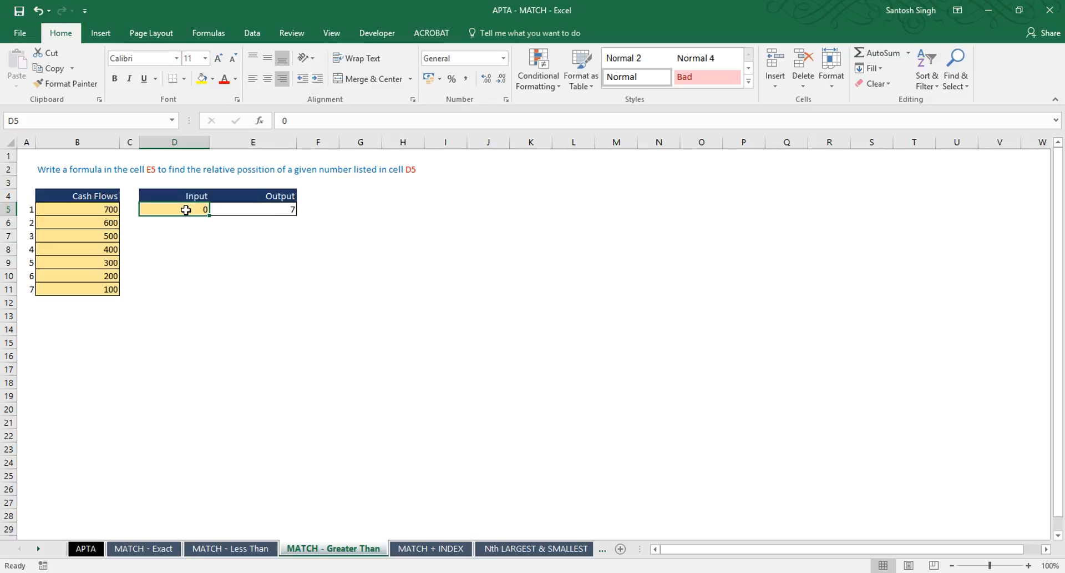
type("900")
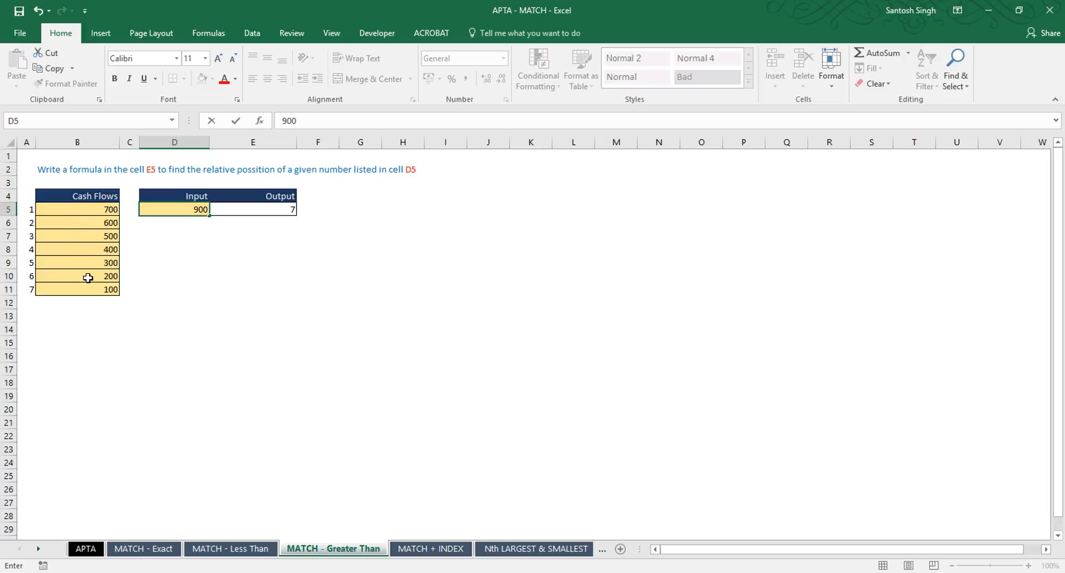
key("Return")
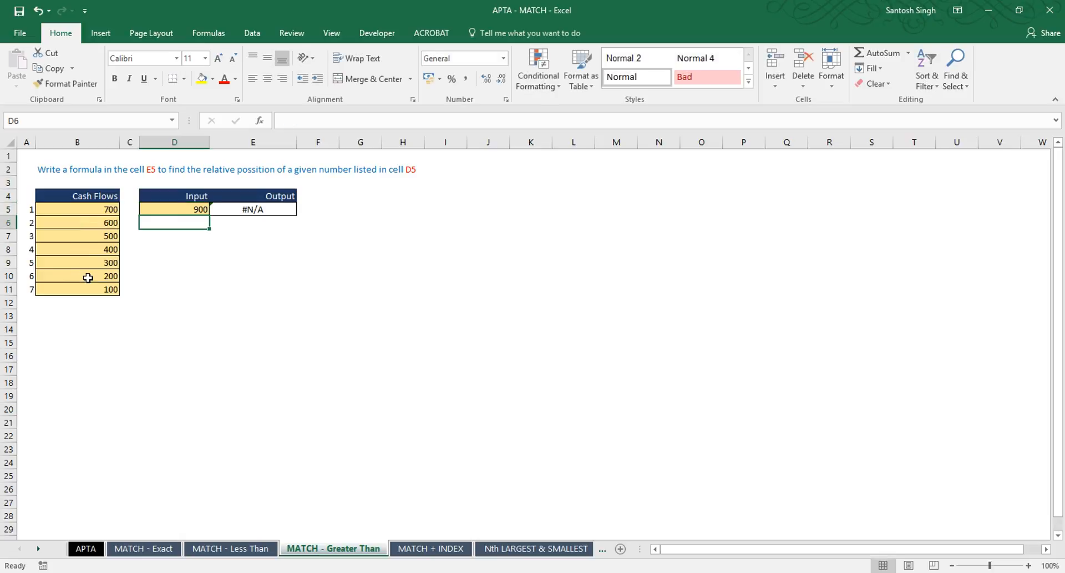
left_click(245, 210)
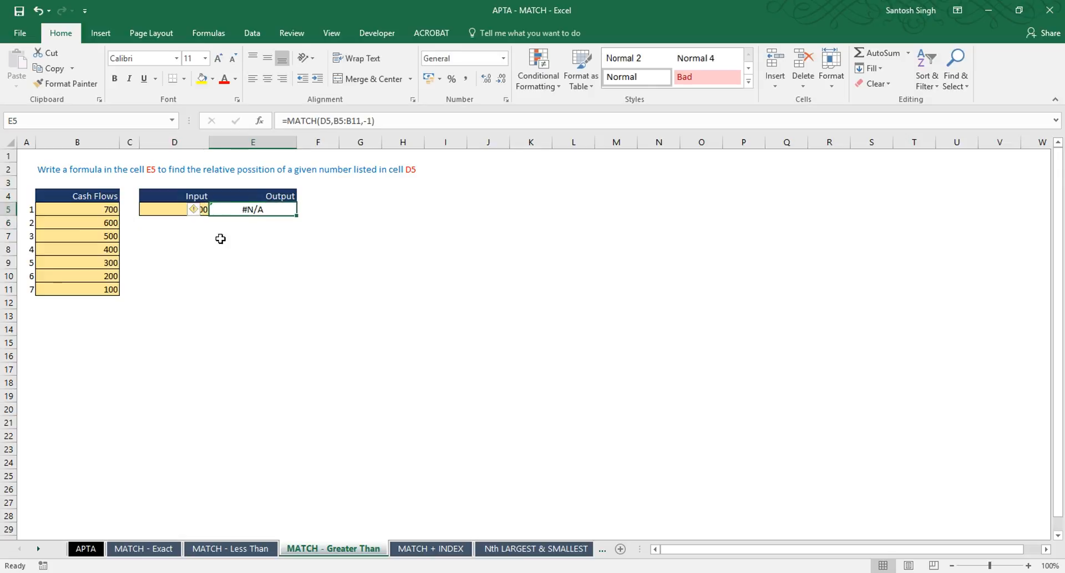
left_click(404, 121)
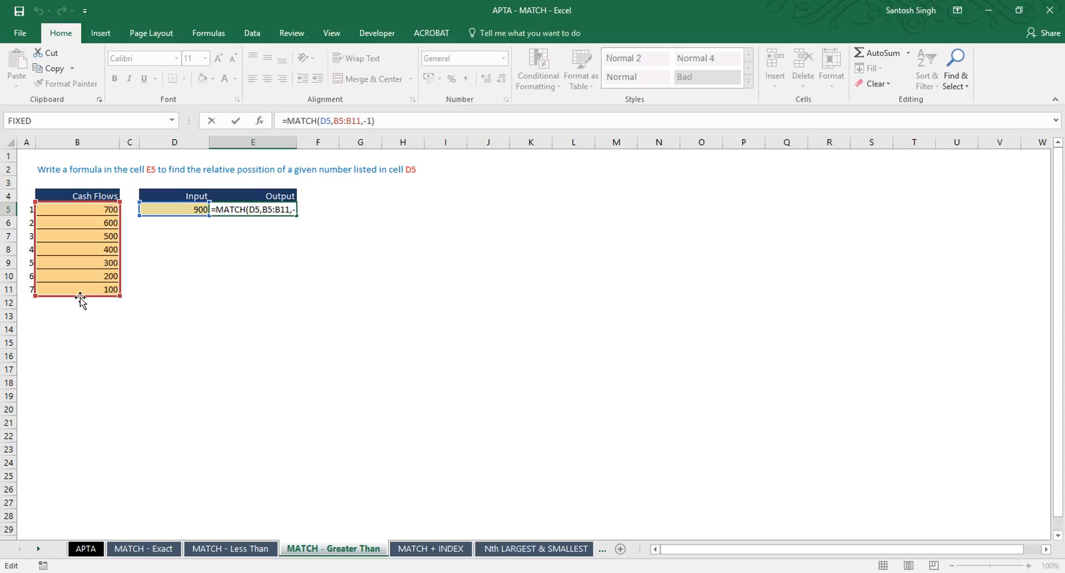
key("Return")
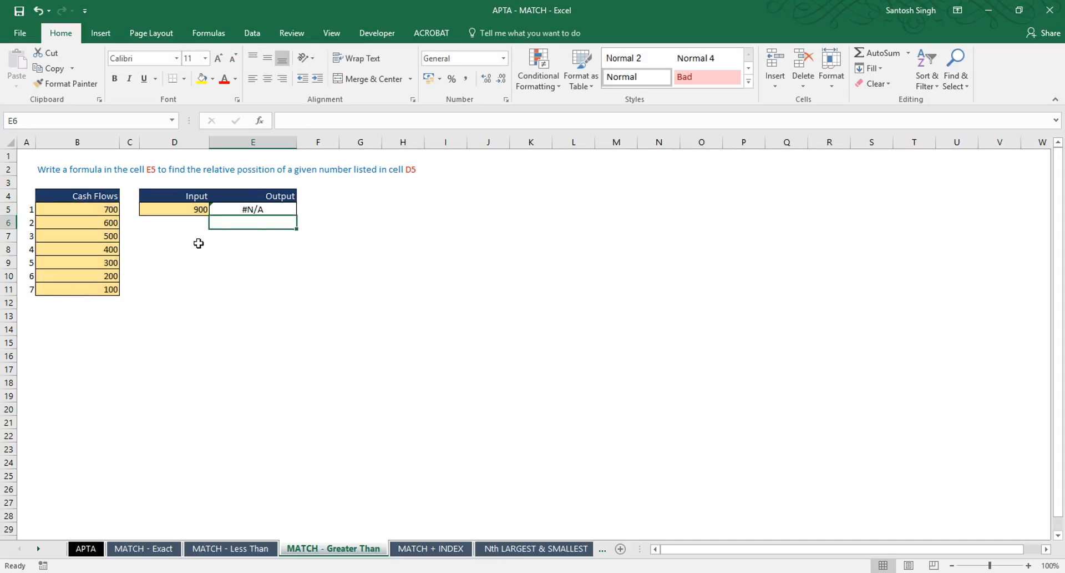
left_click(271, 209)
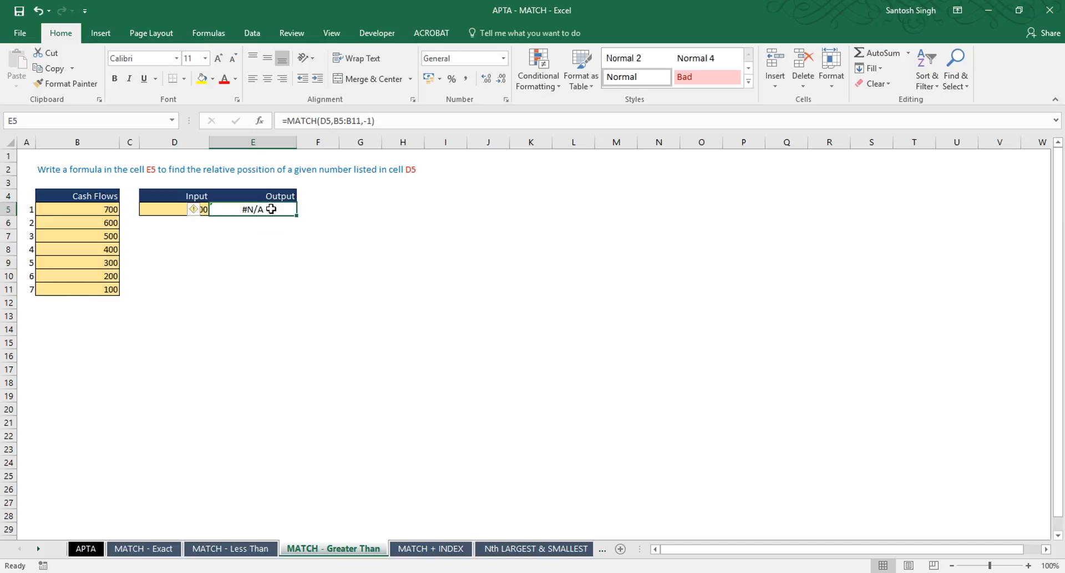
left_click(249, 225)
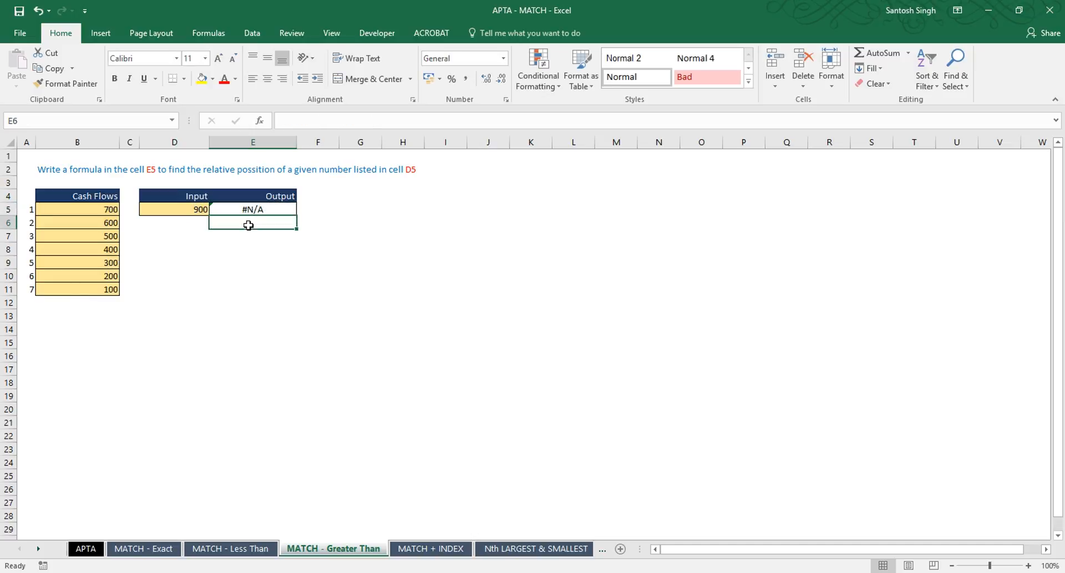